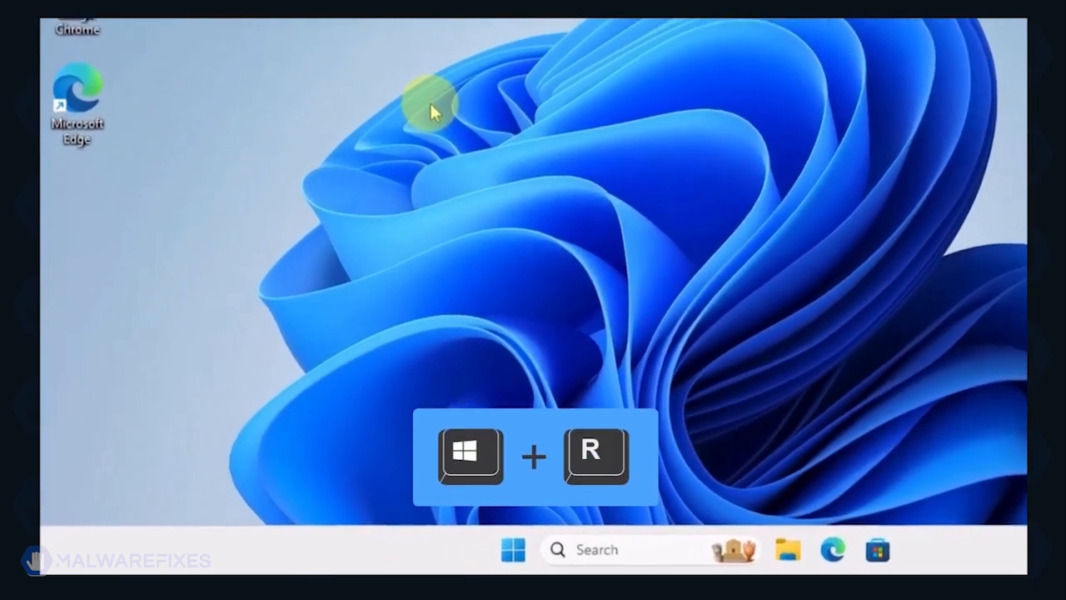
# Run msconfig to open System Configuration
pyautogui.press('super+r')
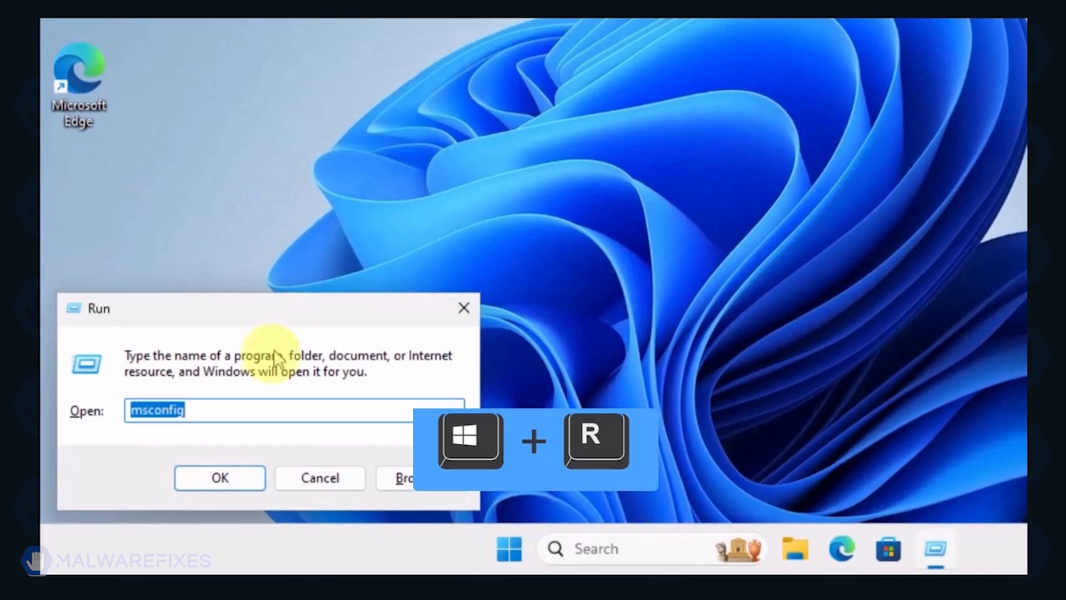
pyautogui.click(247, 414)
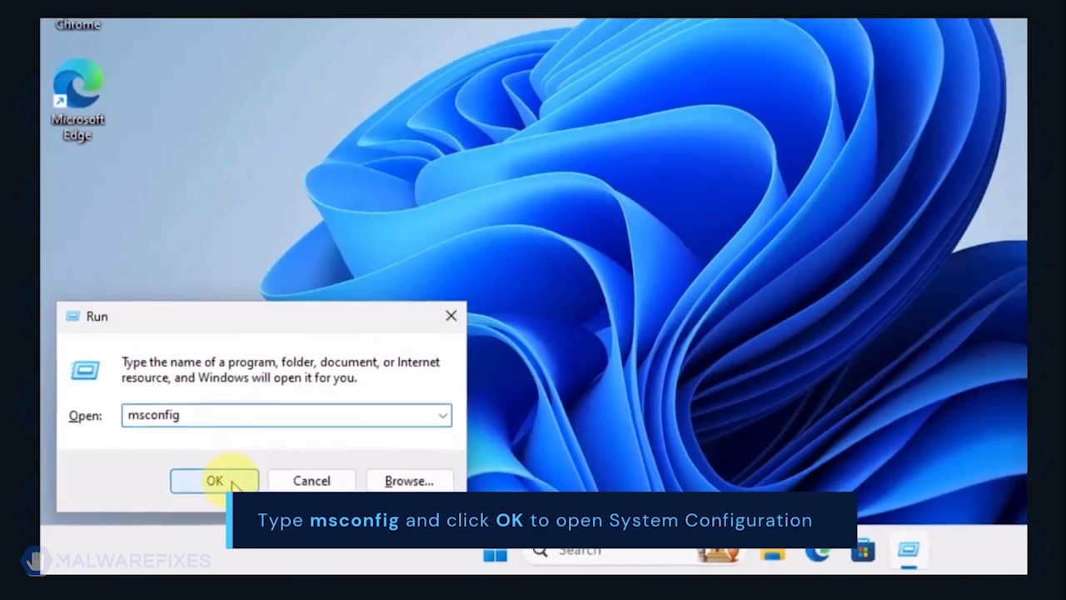
pyautogui.click(237, 480)
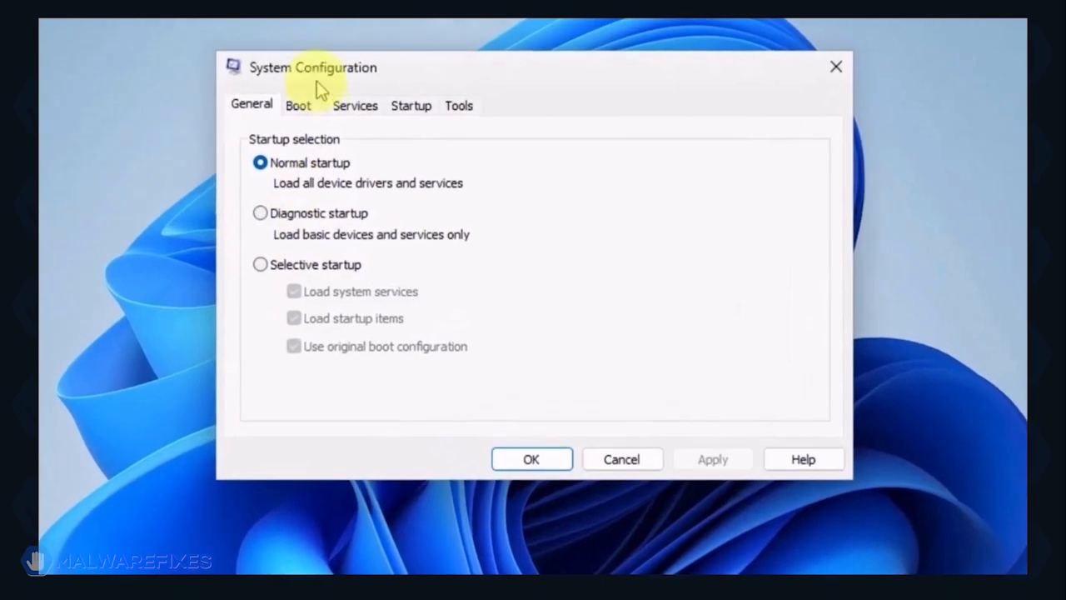
# Enable Safe boot with the Network option in the boot settings, apply it and restart the computer
pyautogui.click(371, 164)
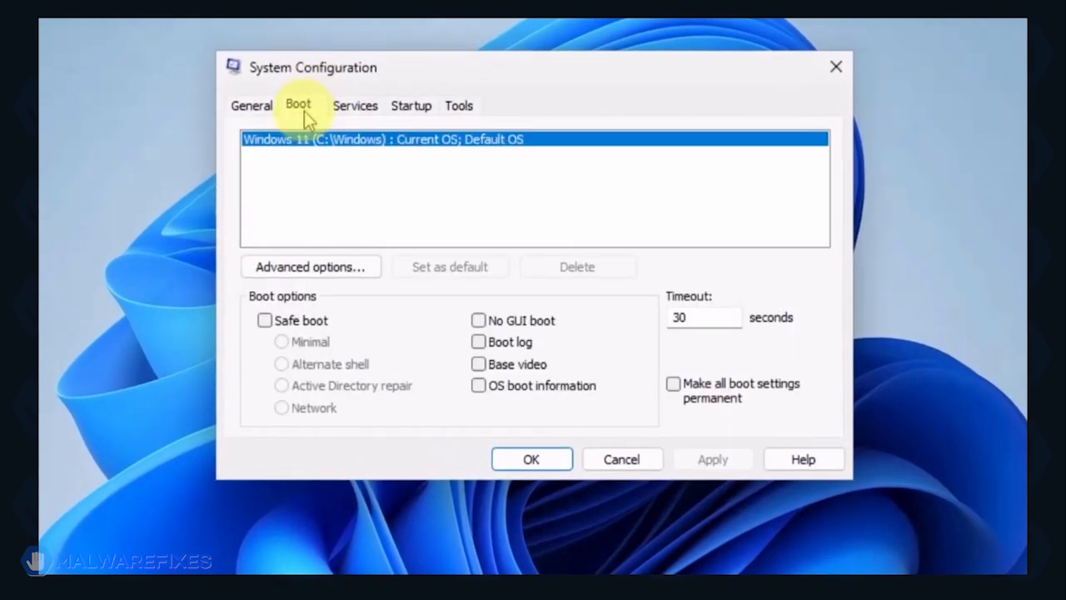
pyautogui.click(267, 323)
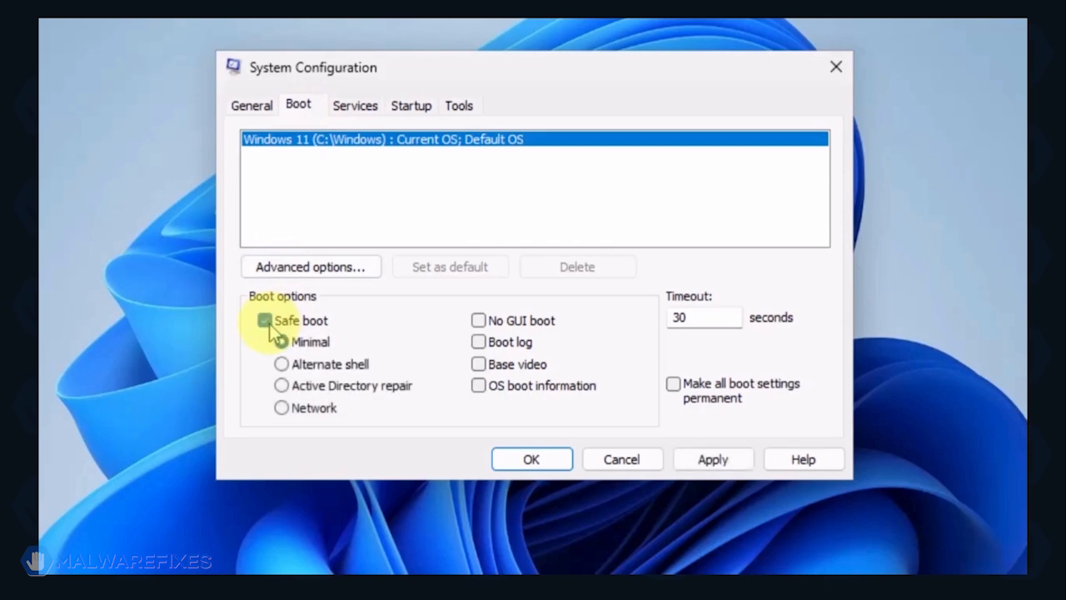
pyautogui.click(284, 410)
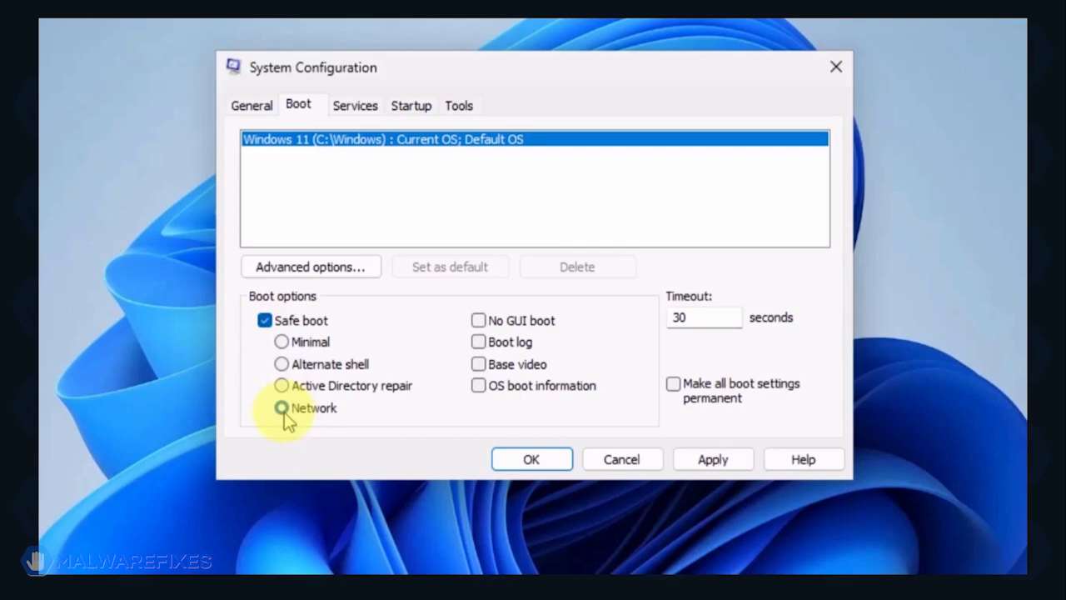
pyautogui.click(723, 463)
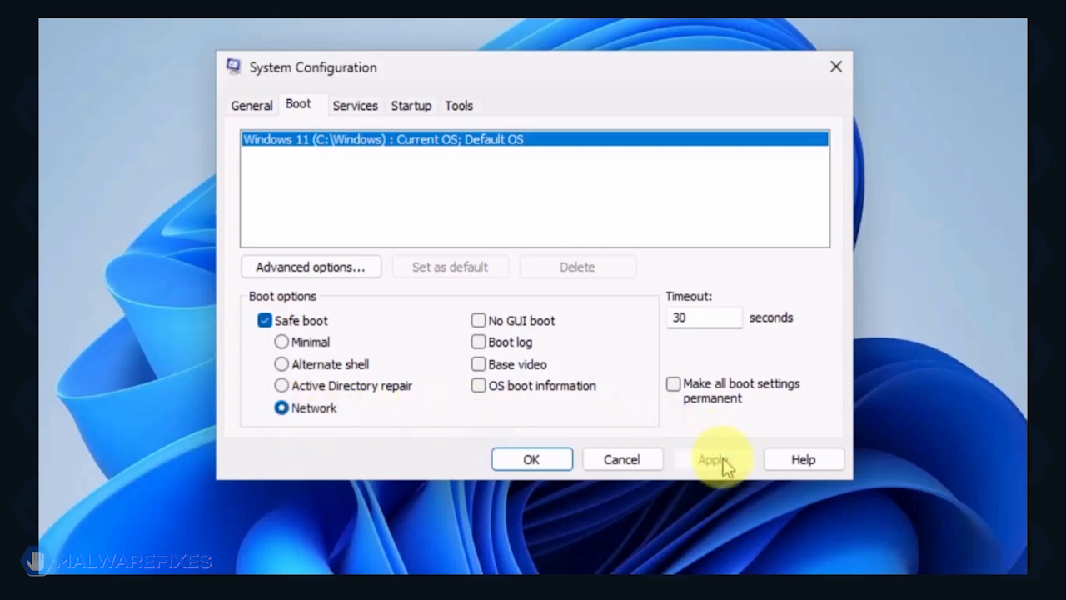
pyautogui.click(511, 465)
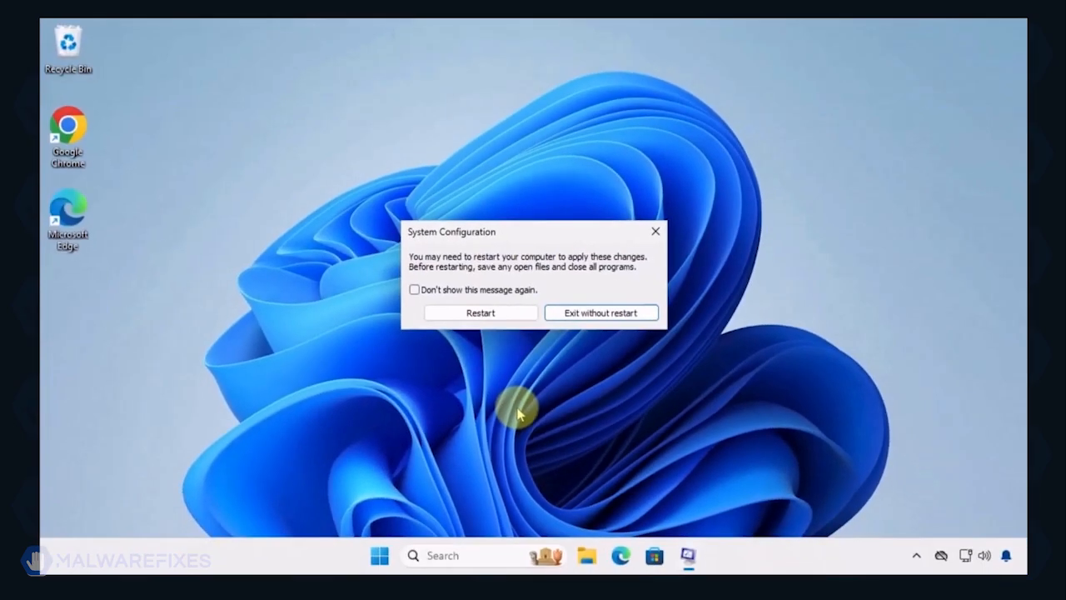
pyautogui.click(501, 320)
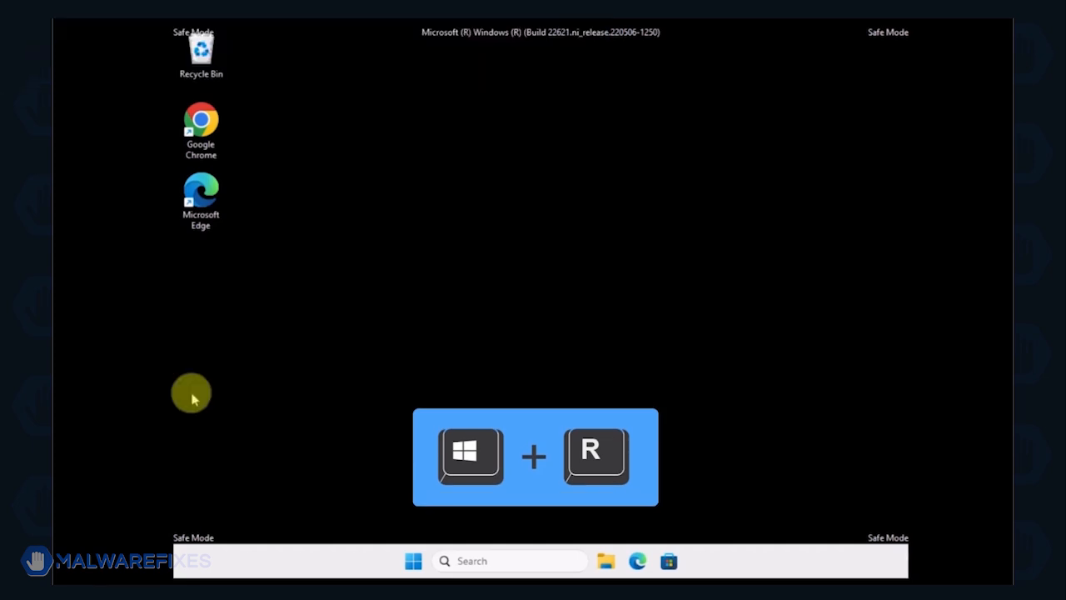
# Run appwiz.cpl to open Programs and Features and sort the installed programs by installation date, newest first
pyautogui.press('super+r')
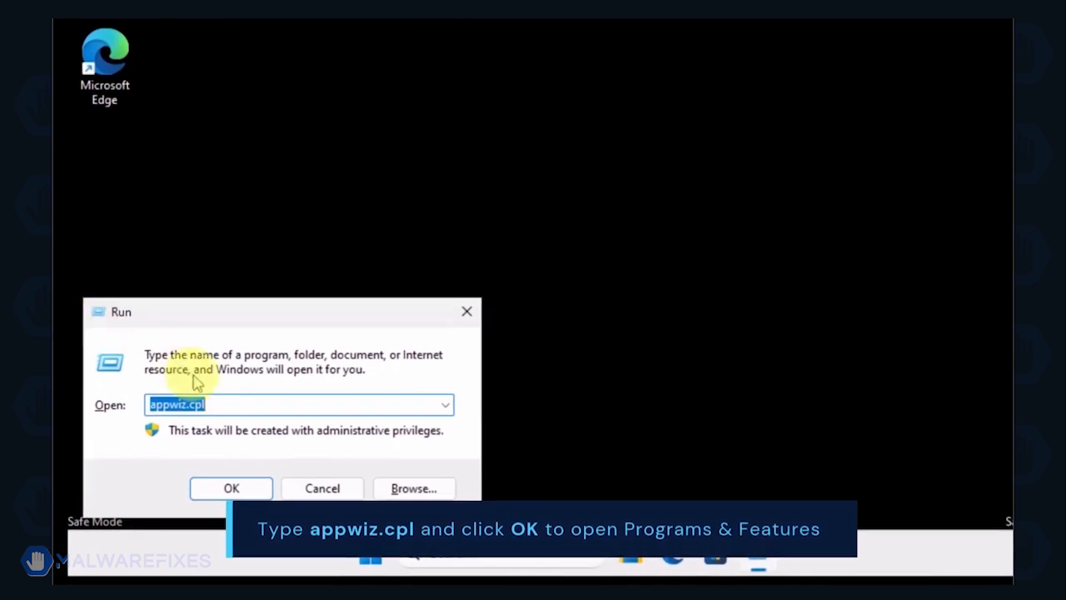
pyautogui.click(232, 406)
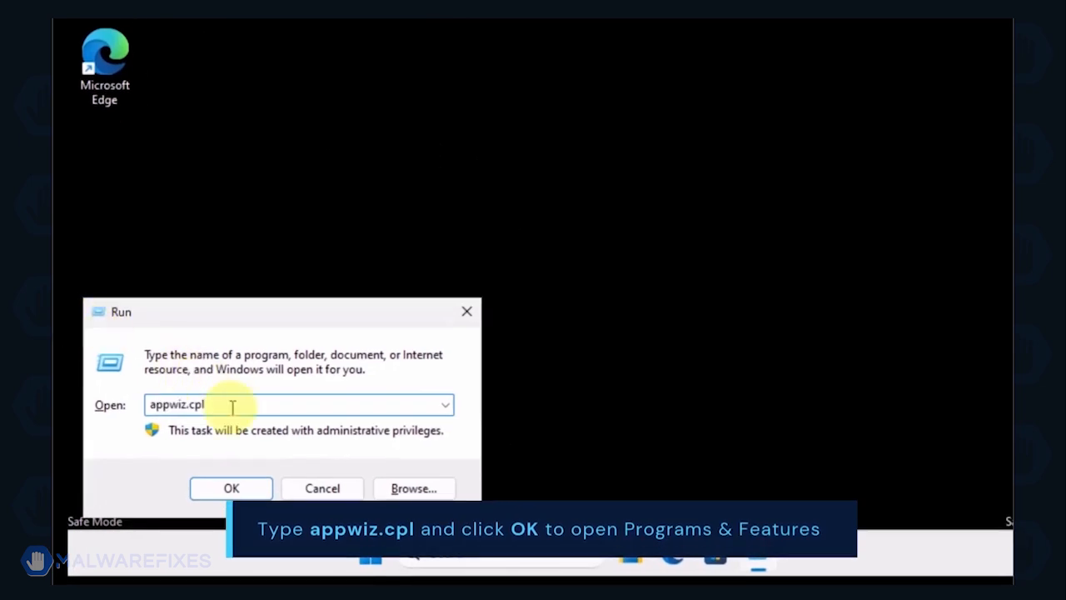
pyautogui.click(241, 490)
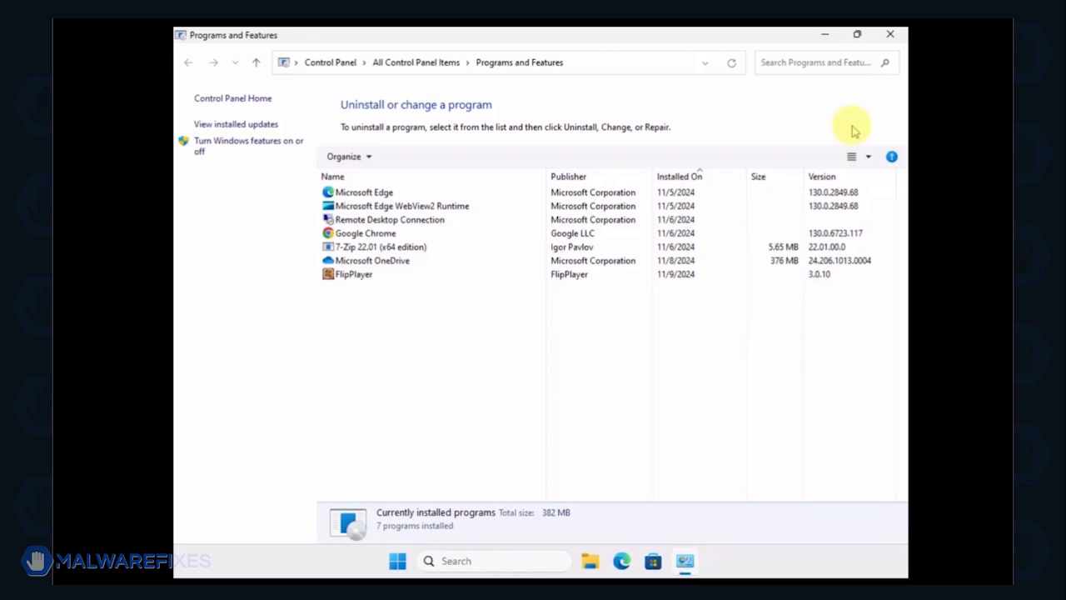
pyautogui.click(679, 177)
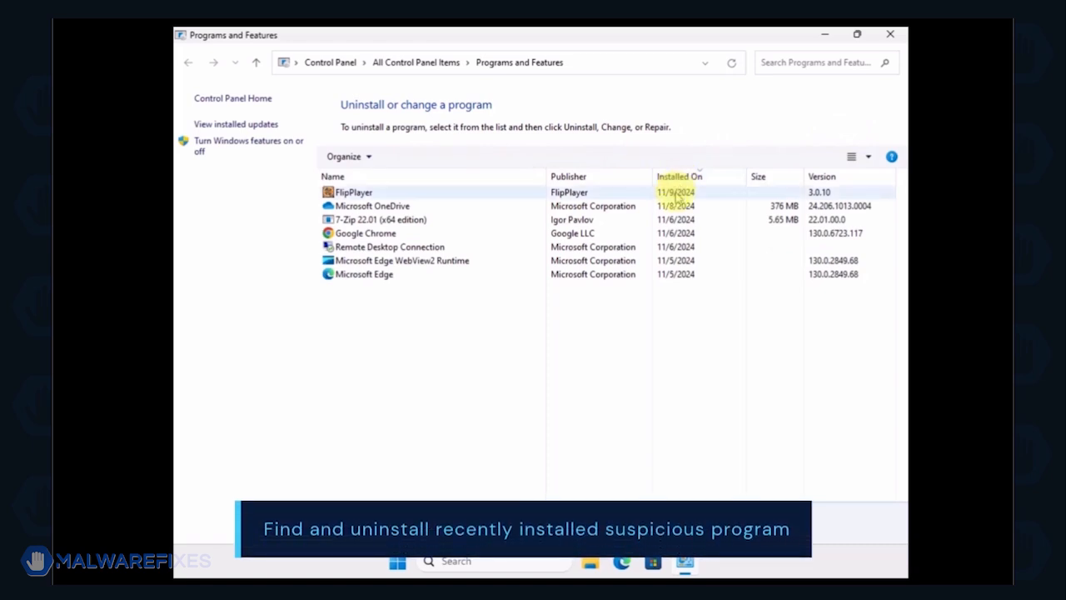
# Uninstall the FlipPlayer program, finish its uninstaller and close Programs and Features
pyautogui.click(677, 193)
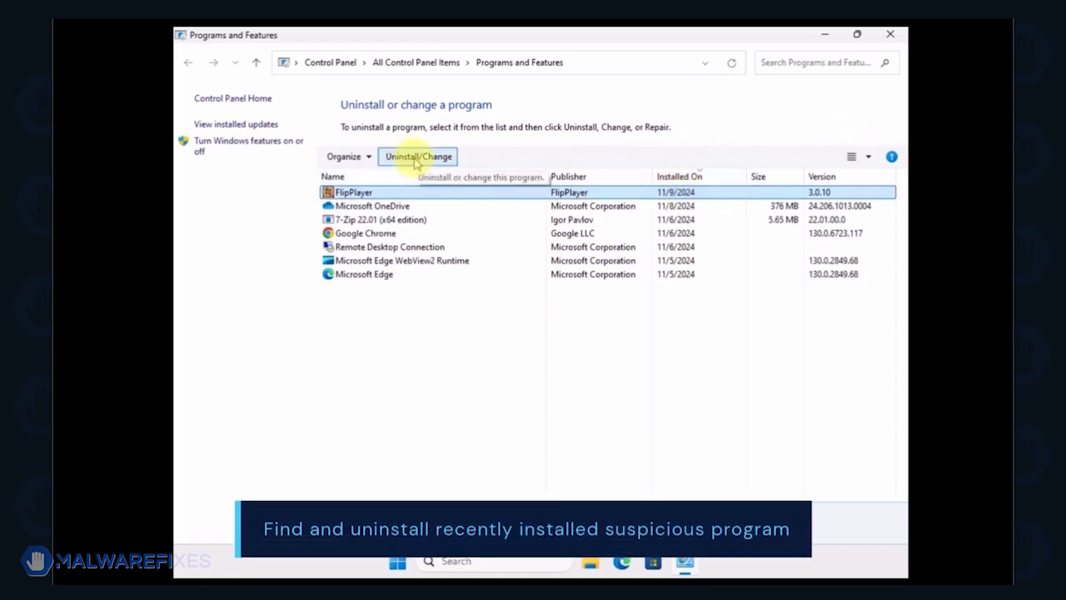
pyautogui.click(415, 158)
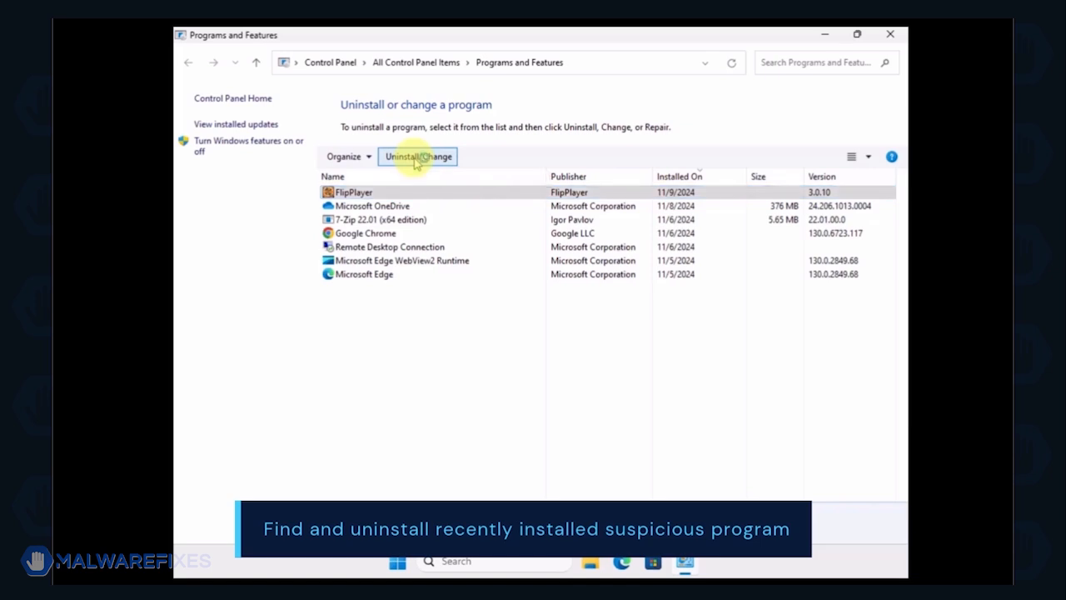
pyautogui.click(616, 407)
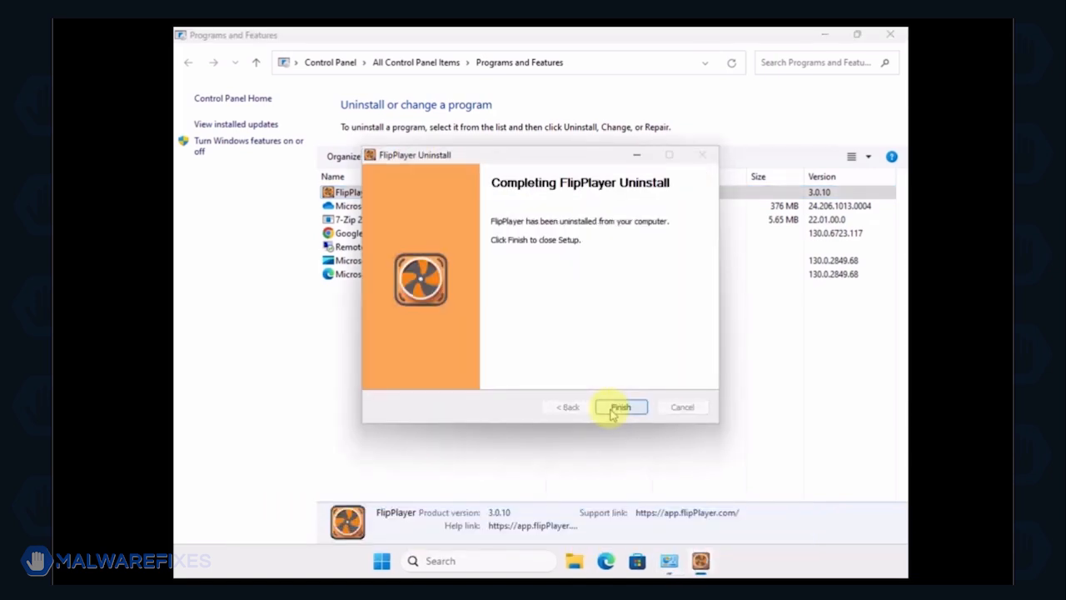
pyautogui.click(612, 411)
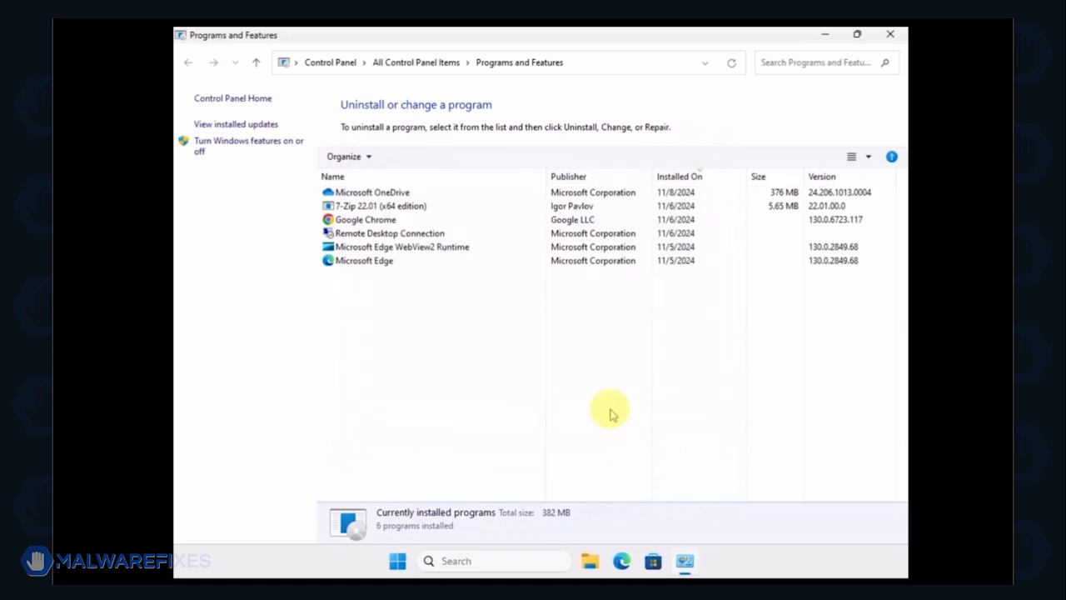
pyautogui.click(890, 36)
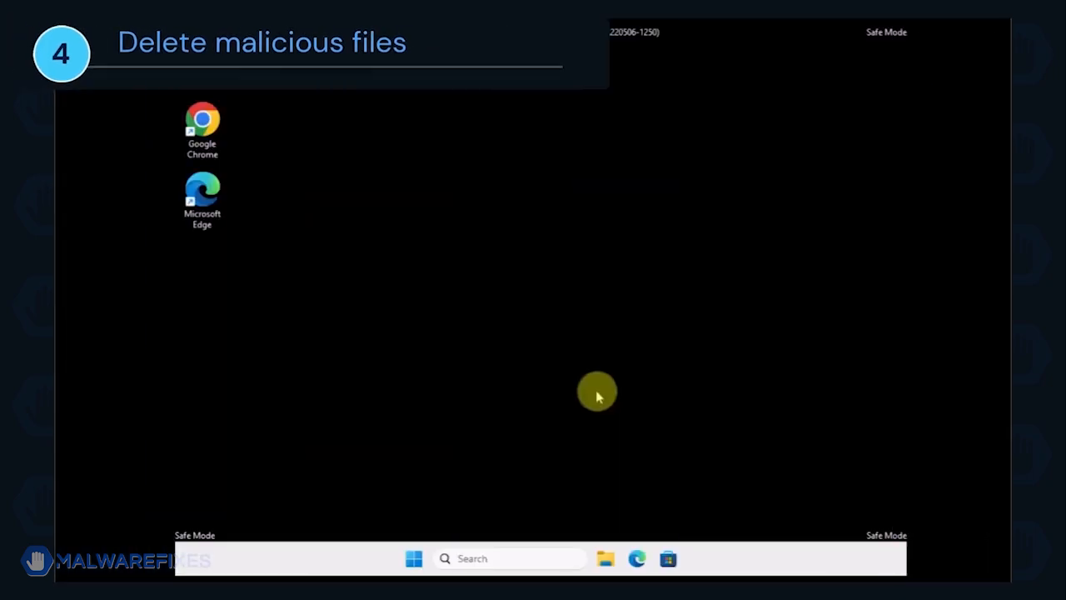
# Switch to File Explorer and turn on the display of hidden items
pyautogui.click(605, 562)
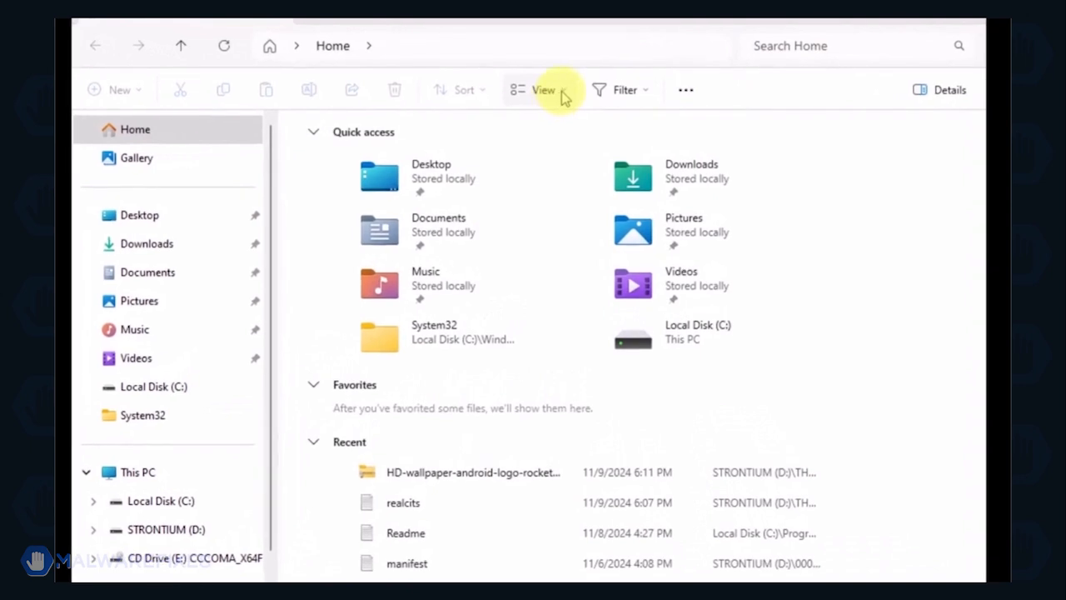
pyautogui.click(564, 96)
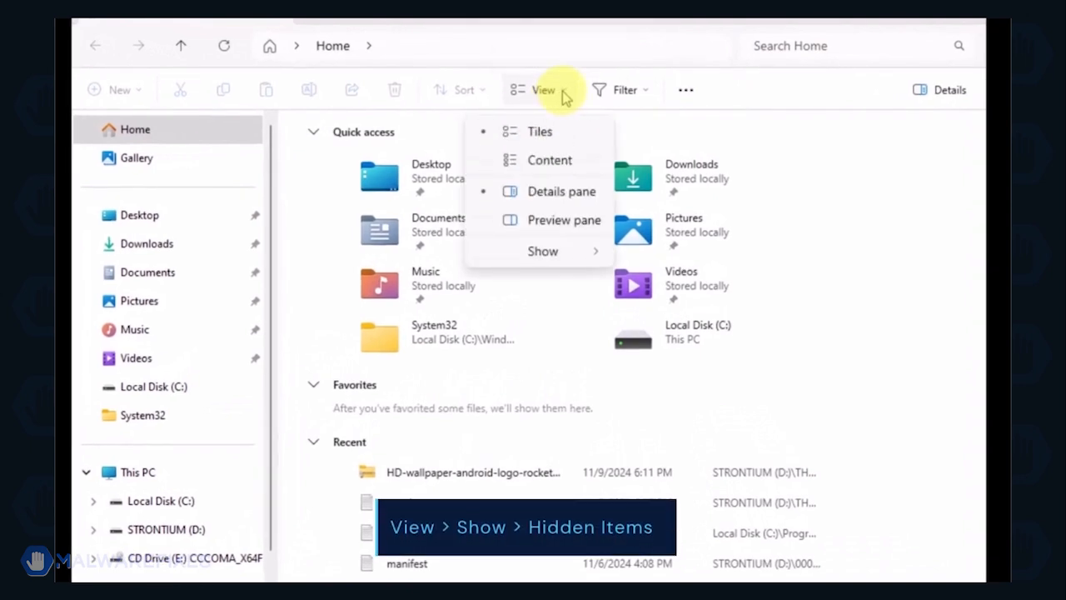
pyautogui.moveTo(566, 255)
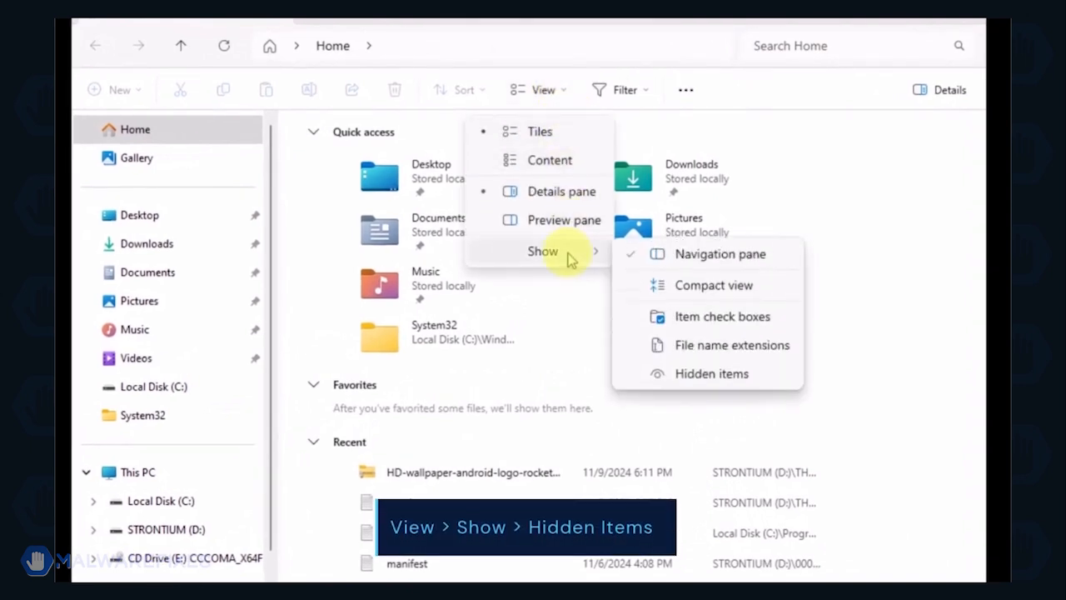
pyautogui.click(728, 376)
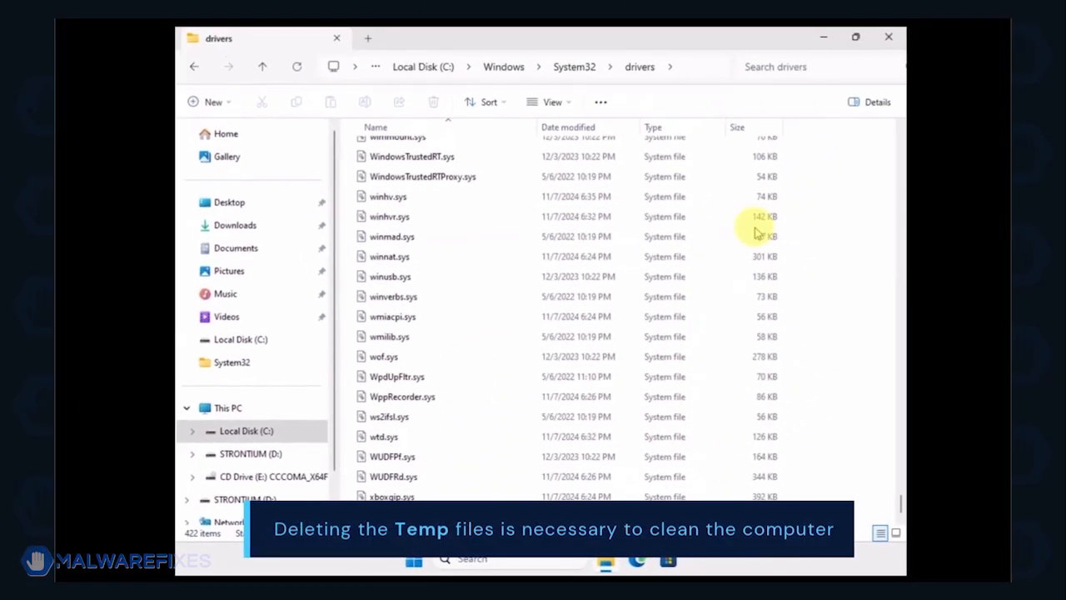
# Go to the folder C:\Users\MalwareFixes\AppData\Local\Temp
pyautogui.click(268, 431)
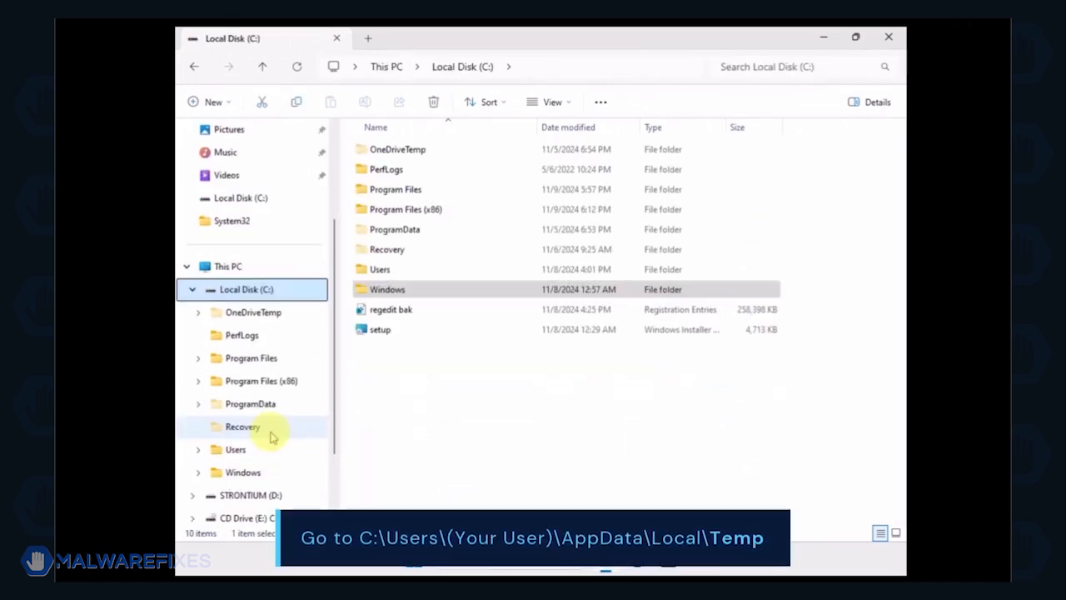
pyautogui.doubleClick(374, 270)
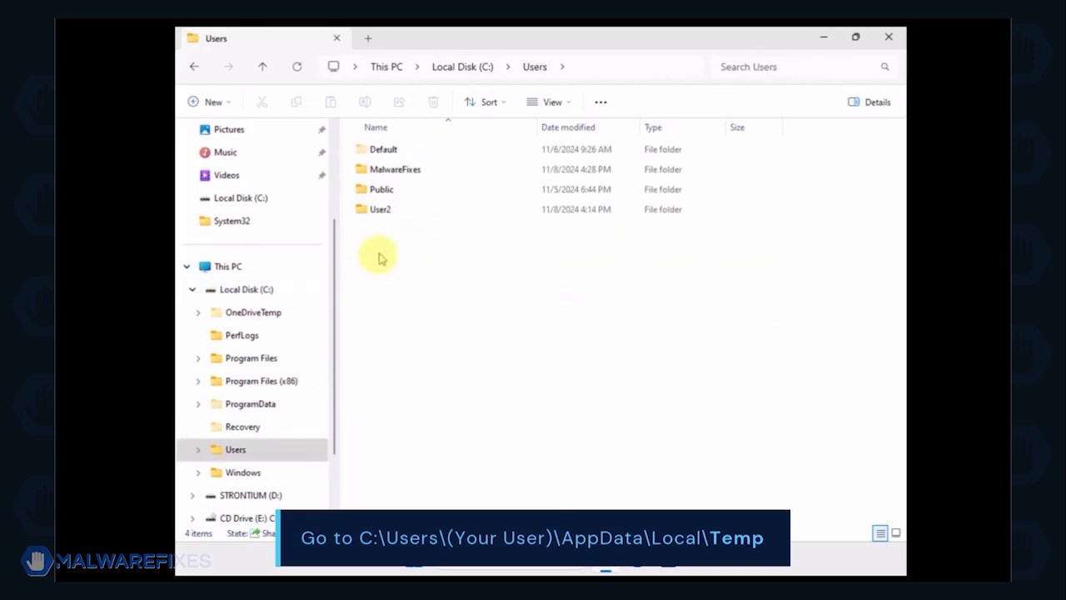
pyautogui.click(386, 174)
pyautogui.doubleClick(385, 171)
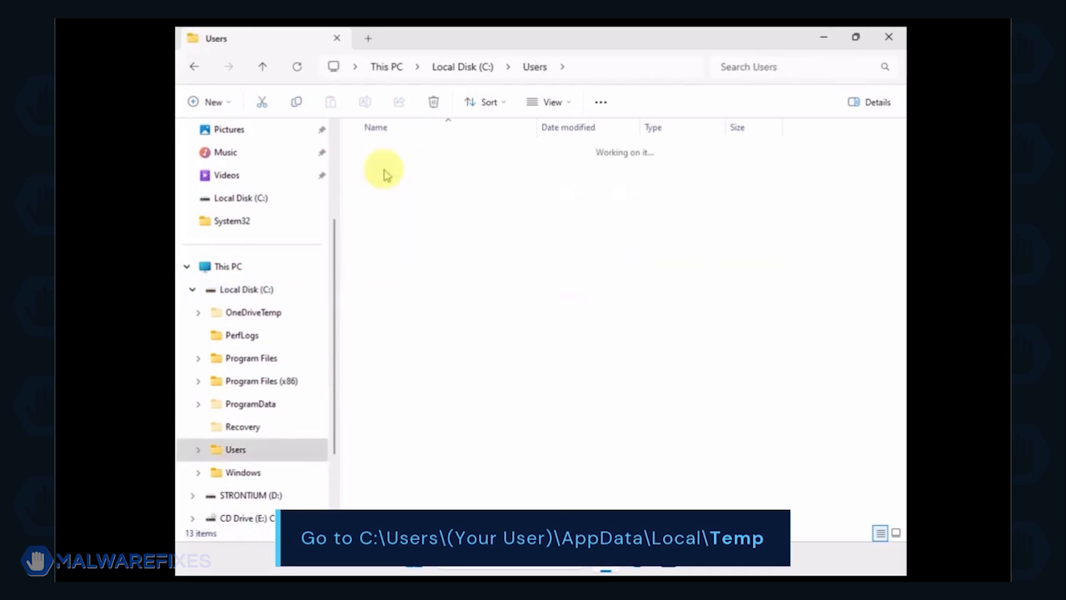
pyautogui.doubleClick(386, 150)
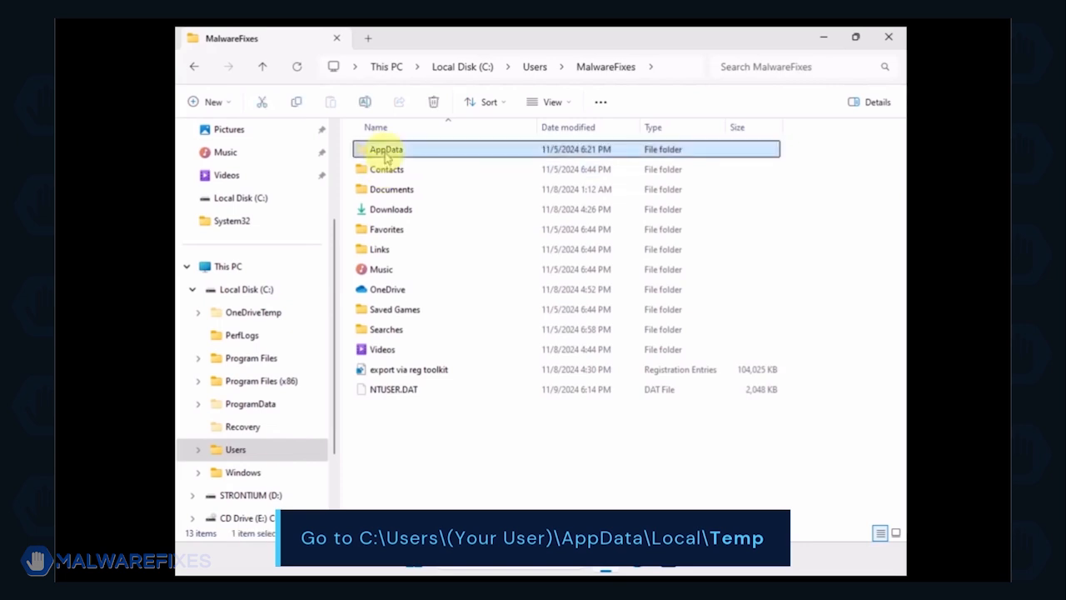
pyautogui.doubleClick(382, 151)
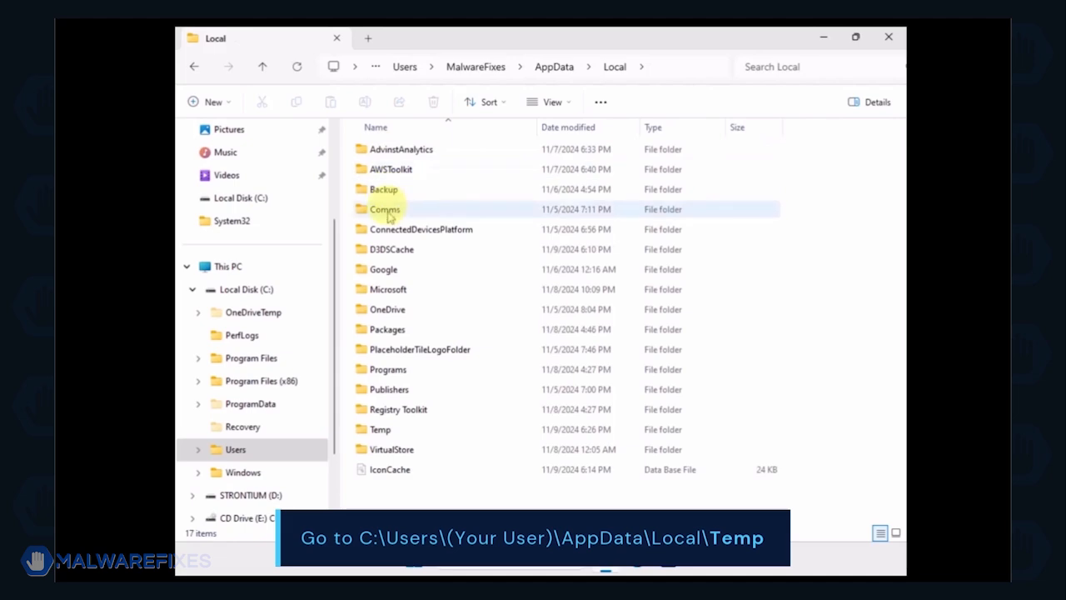
pyautogui.click(380, 431)
pyautogui.doubleClick(380, 431)
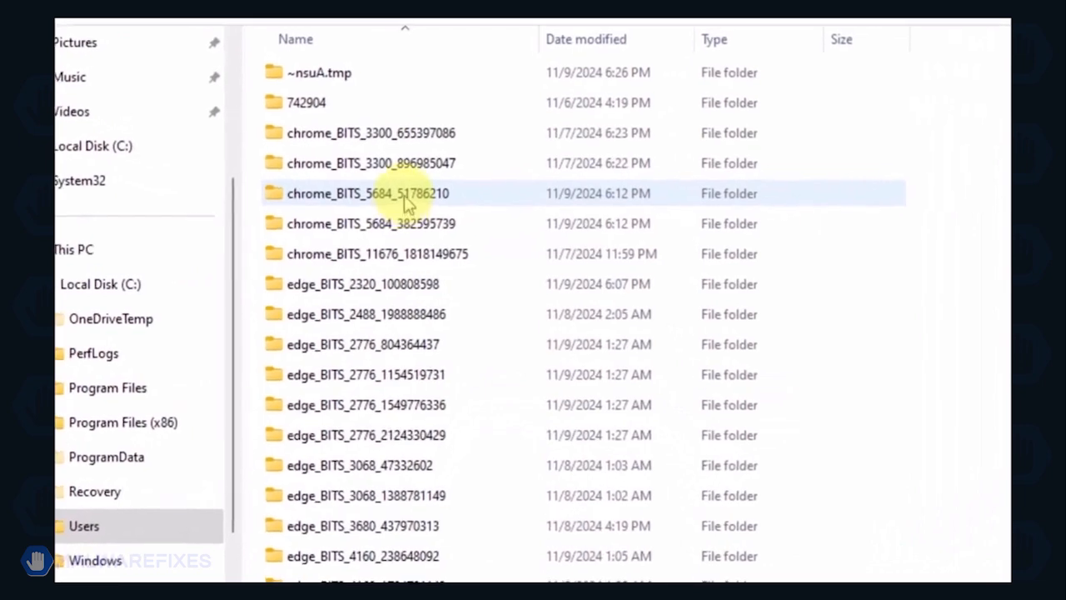
# Delete all files and folders inside the Temp folder and clear the remaining selection
pyautogui.hotkey('ctrl', 'a')
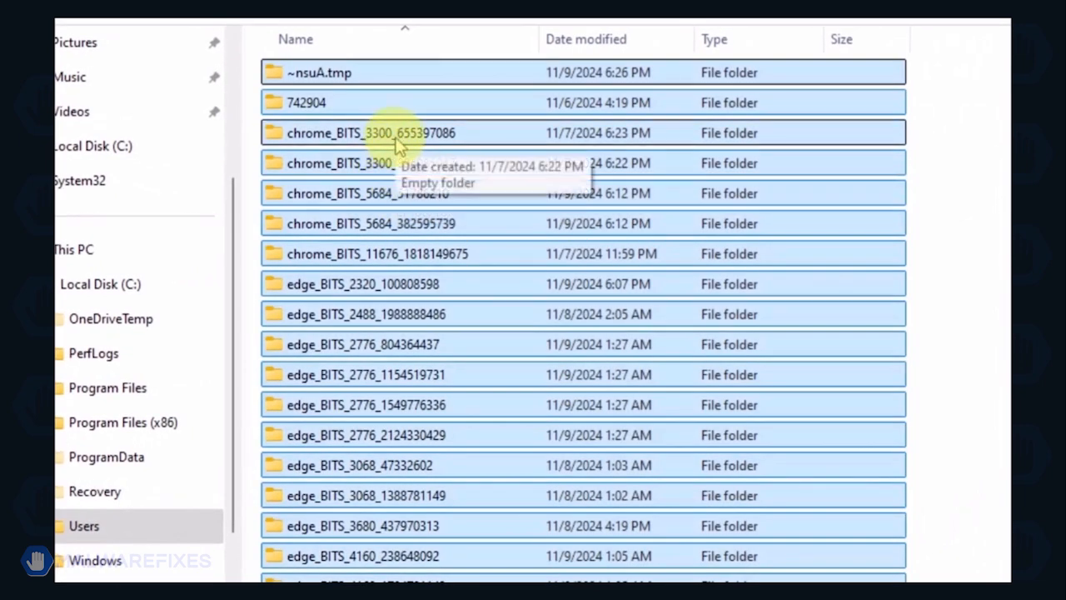
pyautogui.rightClick(397, 147)
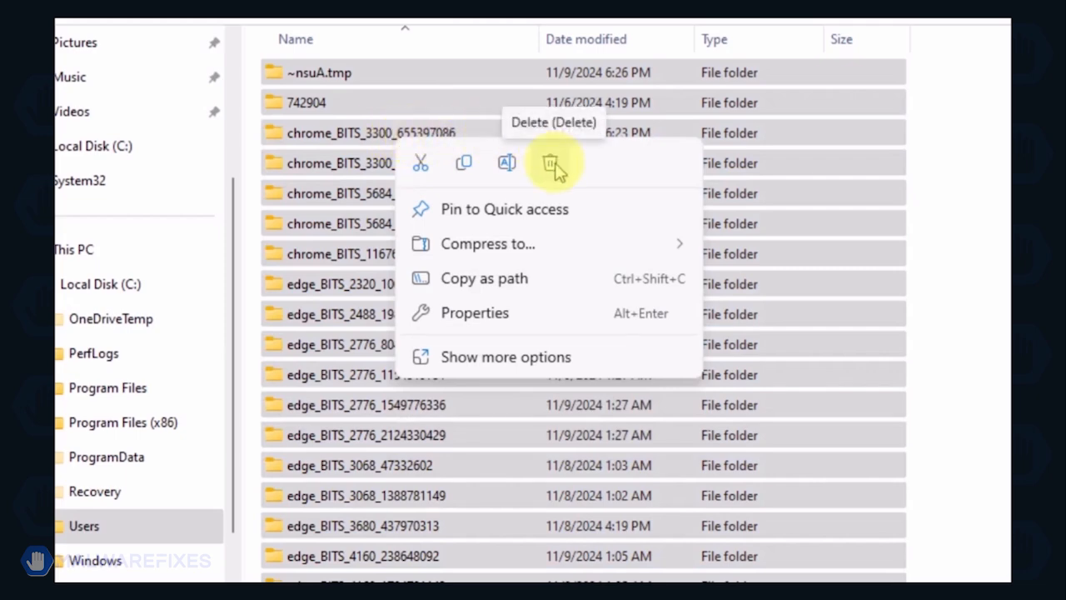
pyautogui.click(552, 165)
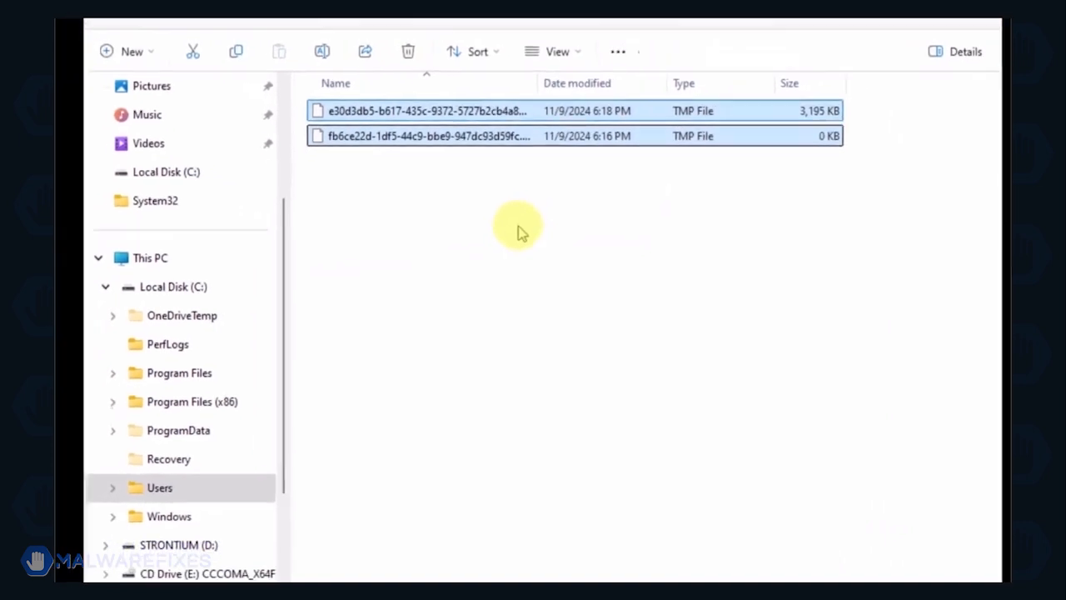
pyautogui.click(517, 232)
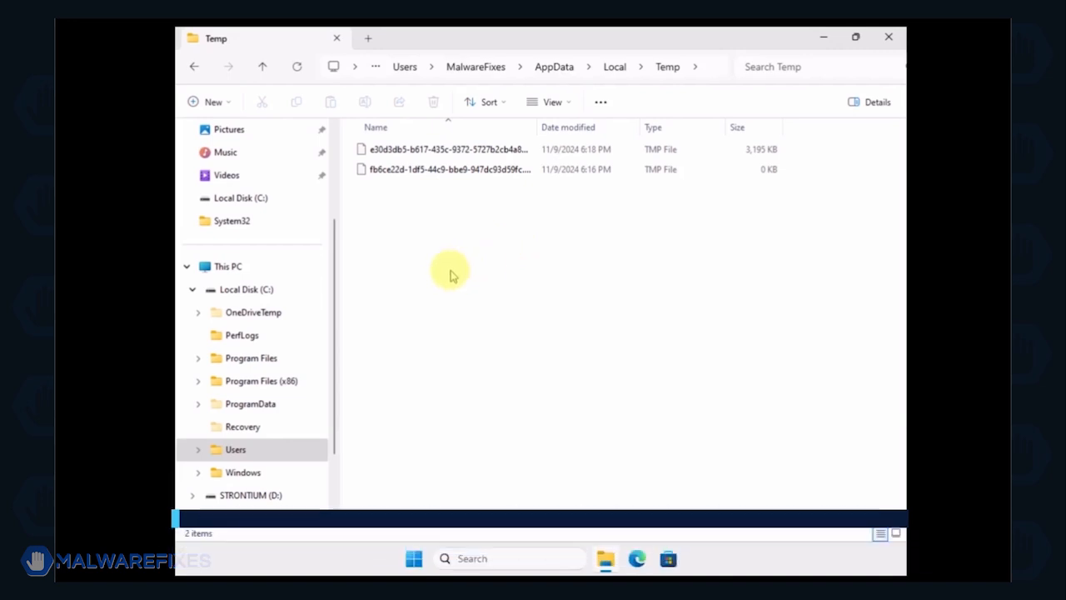
# Go to the folder C:\ProgramData\Microsoft\Windows Defender
pyautogui.click(265, 291)
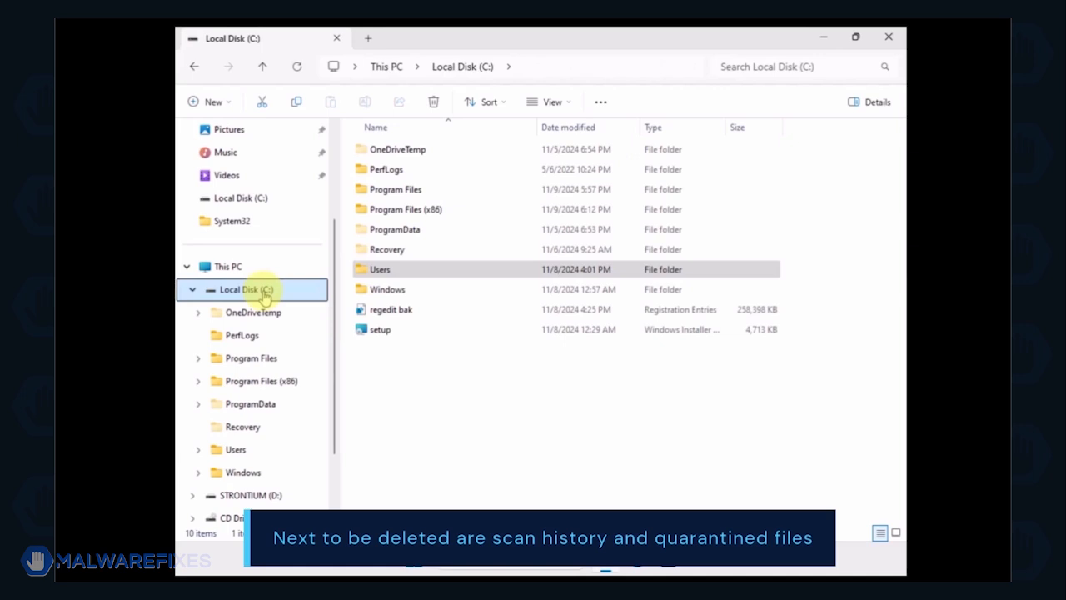
pyautogui.doubleClick(395, 229)
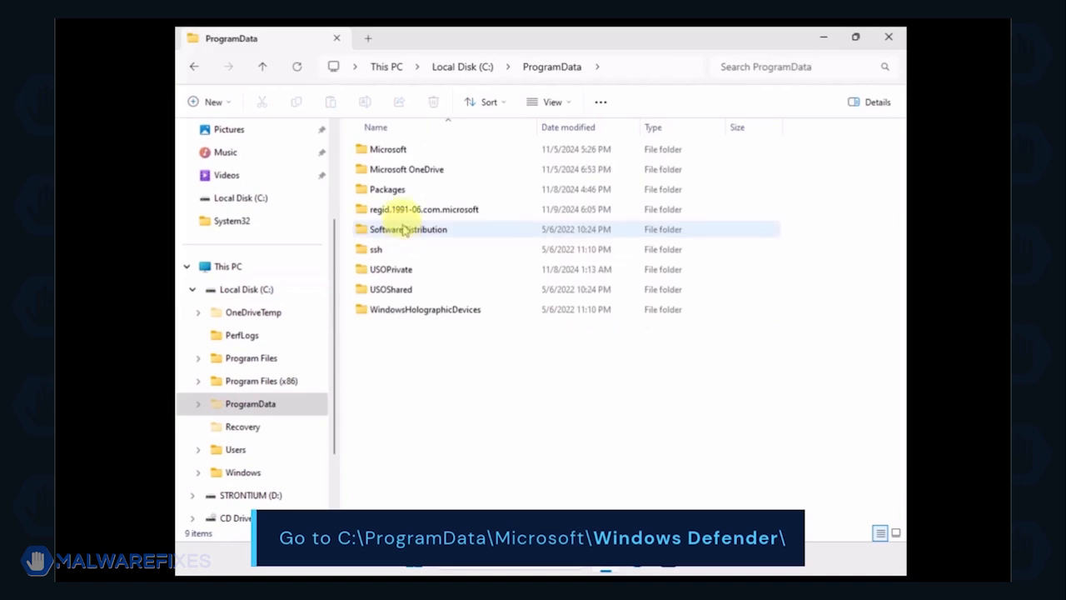
pyautogui.doubleClick(388, 150)
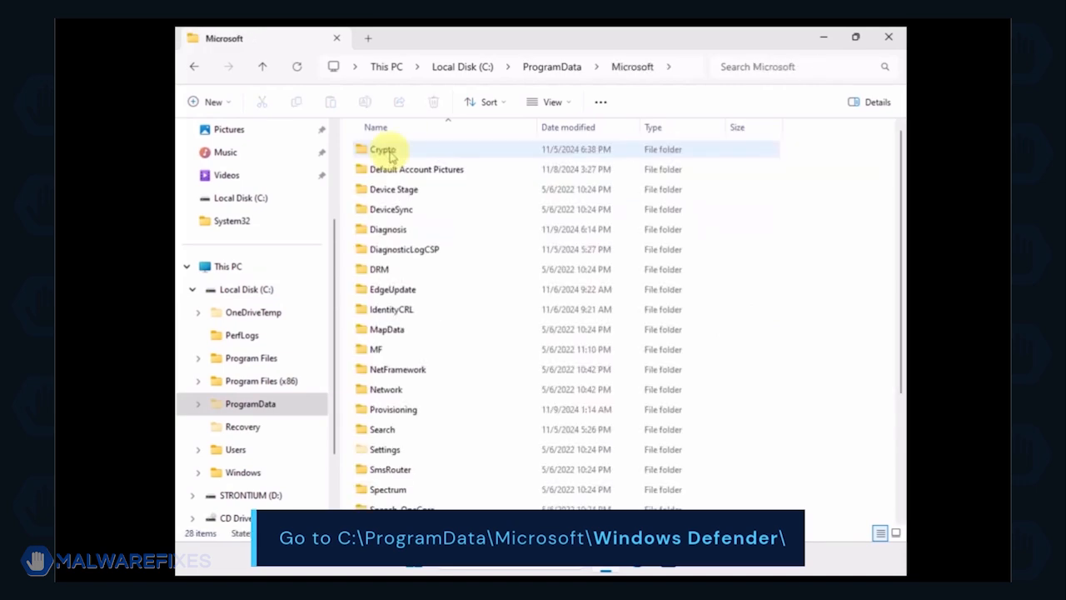
pyautogui.write('windows')
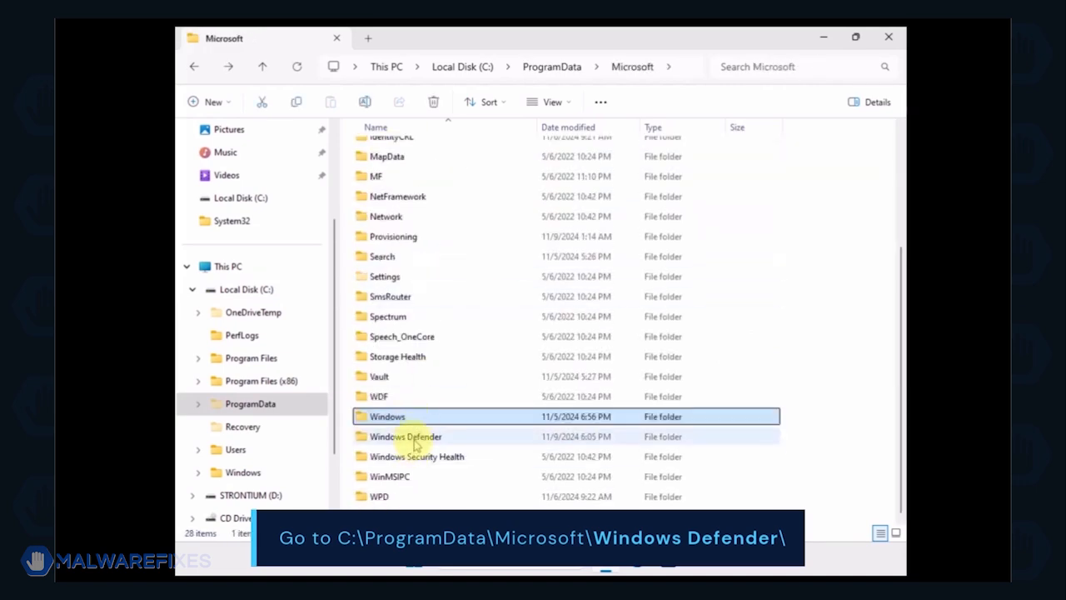
pyautogui.doubleClick(415, 439)
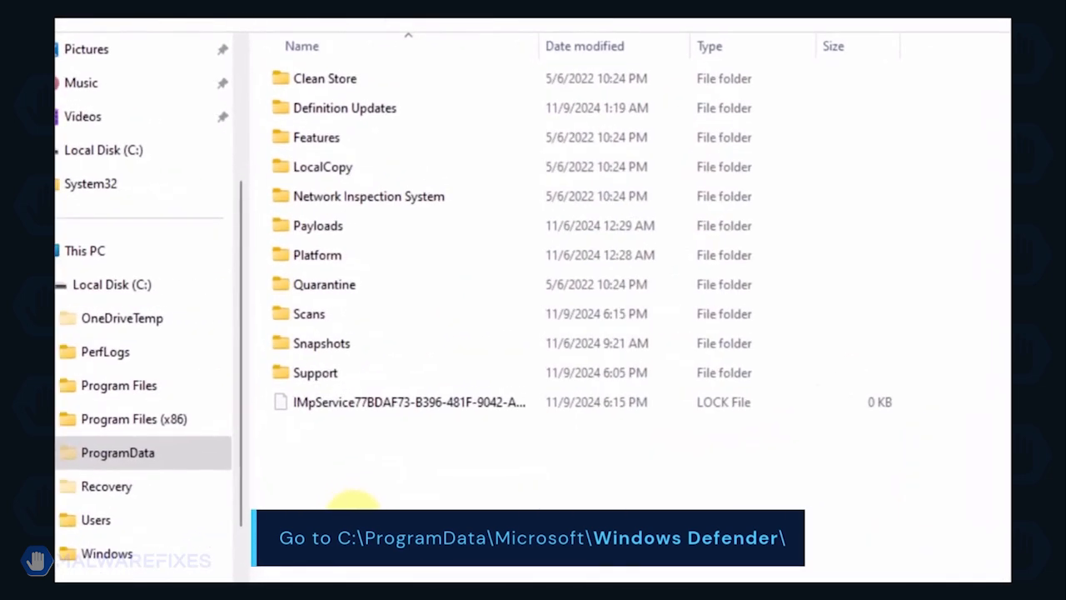
# Delete the Quarantine folder from the Windows Defender folder
pyautogui.click(335, 288)
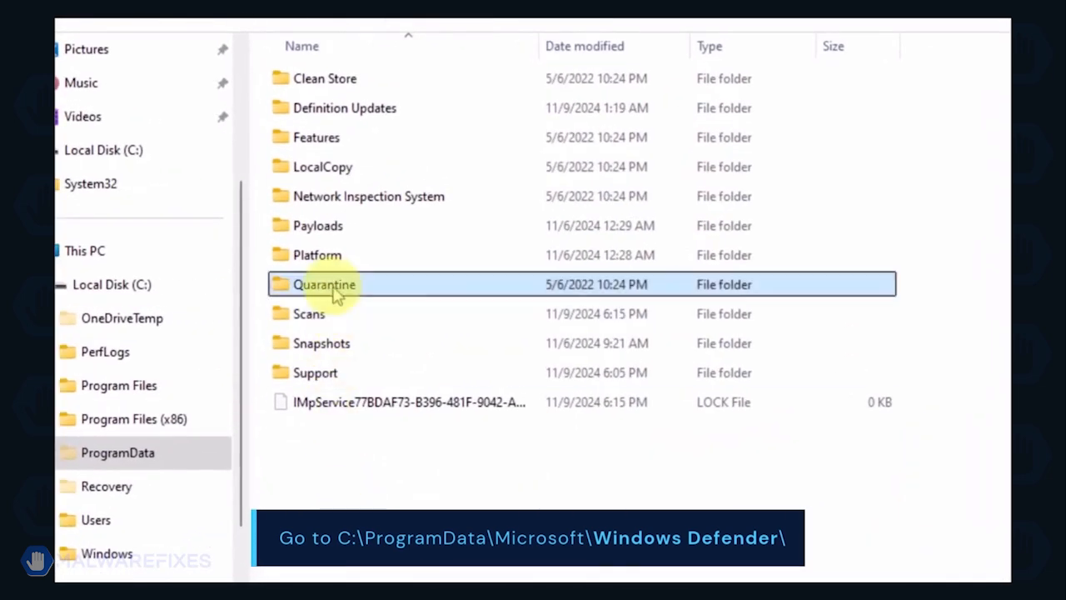
pyautogui.rightClick(396, 295)
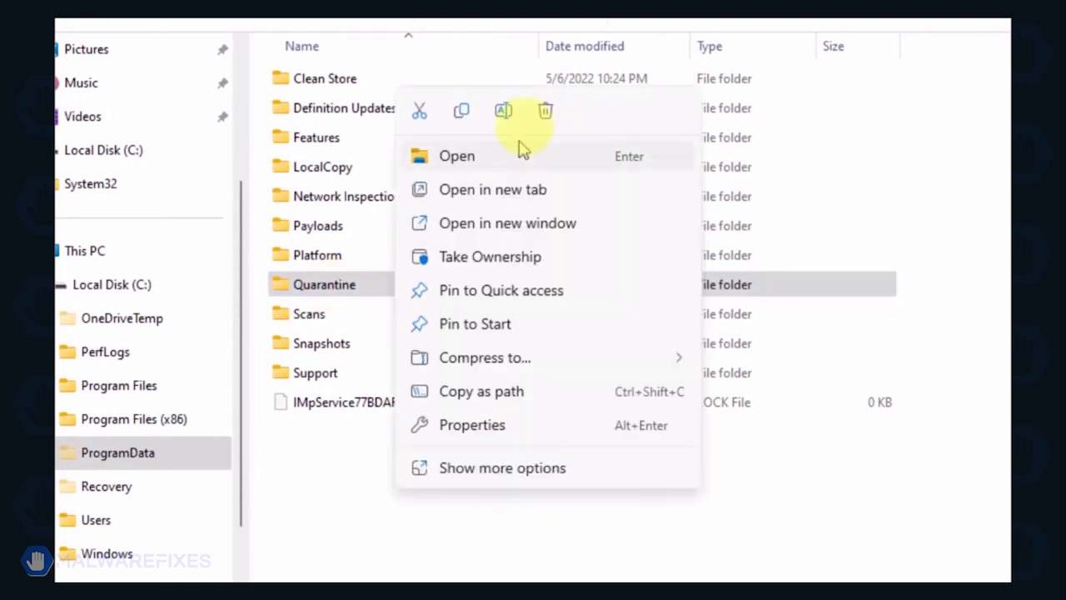
pyautogui.click(546, 110)
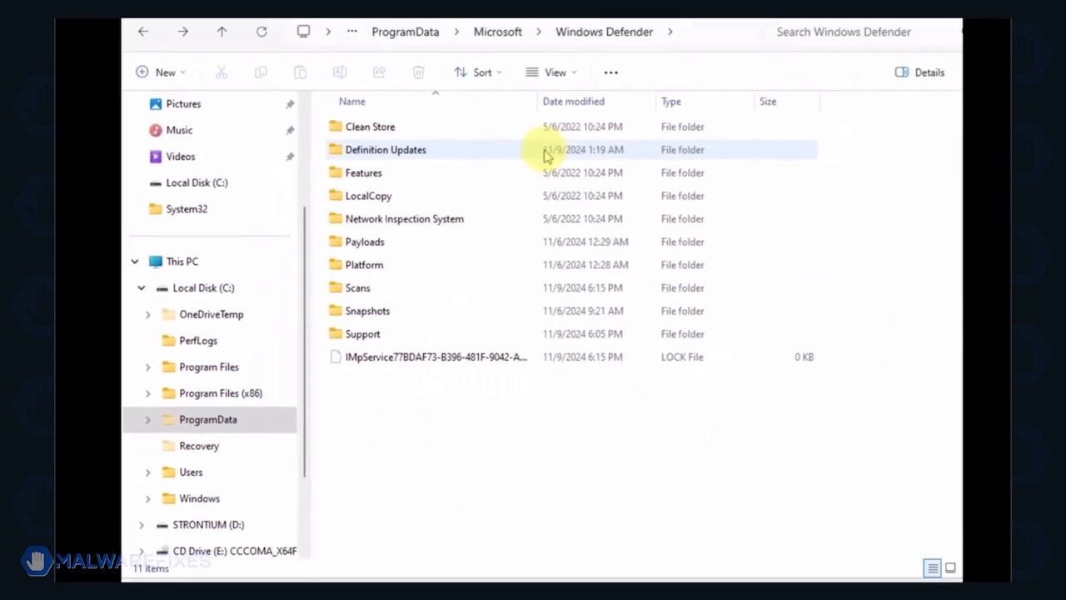
# Go to Scans\History\Results inside the Windows Defender folder and delete the Quick and Resource folders
pyautogui.doubleClick(405, 294)
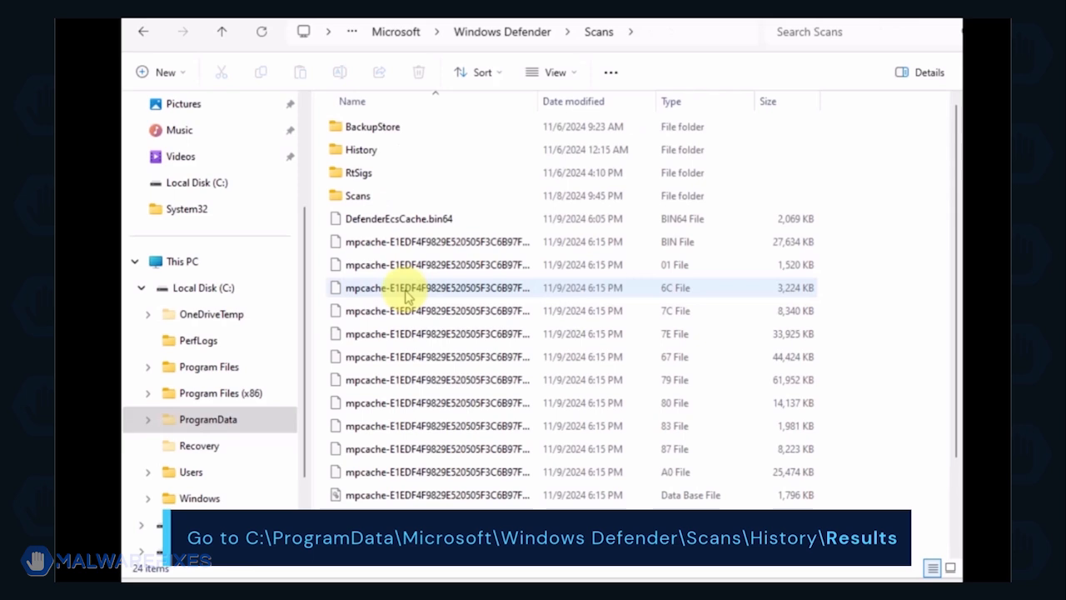
pyautogui.doubleClick(359, 149)
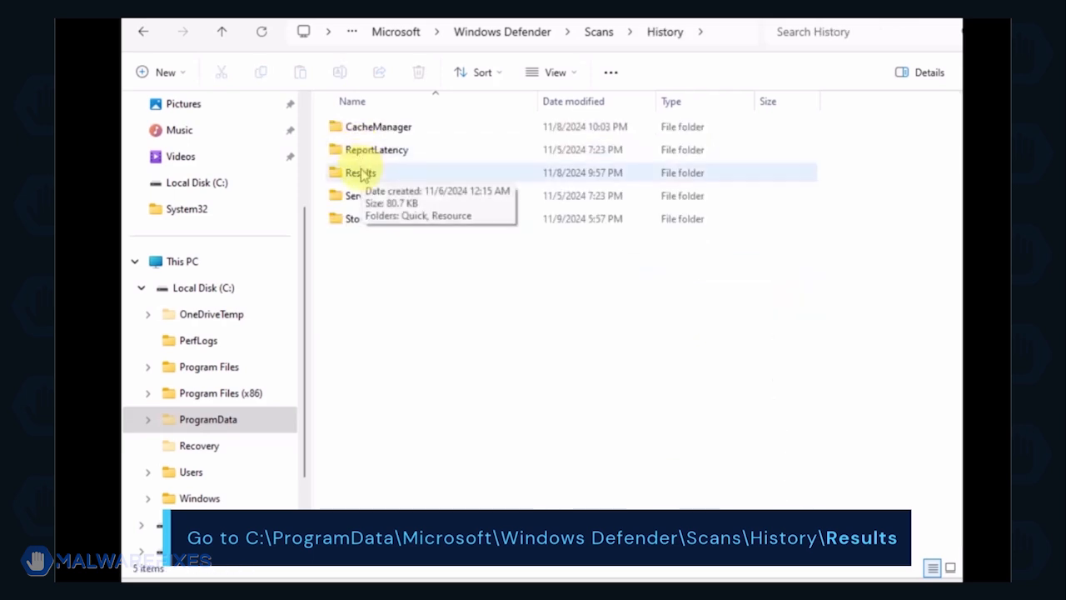
pyautogui.doubleClick(361, 173)
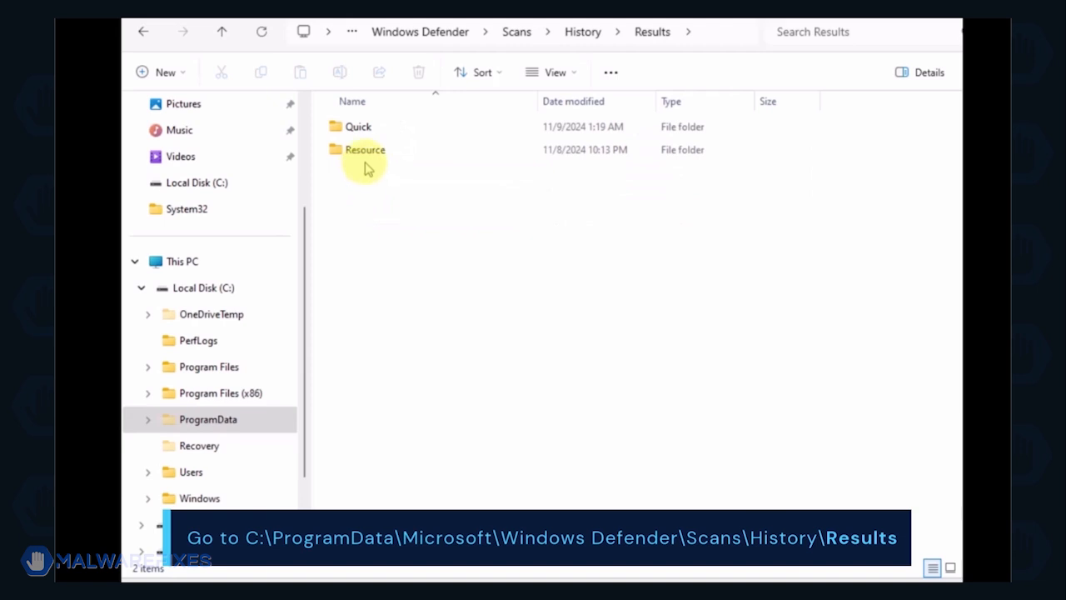
pyautogui.hotkey('ctrl', 'a')
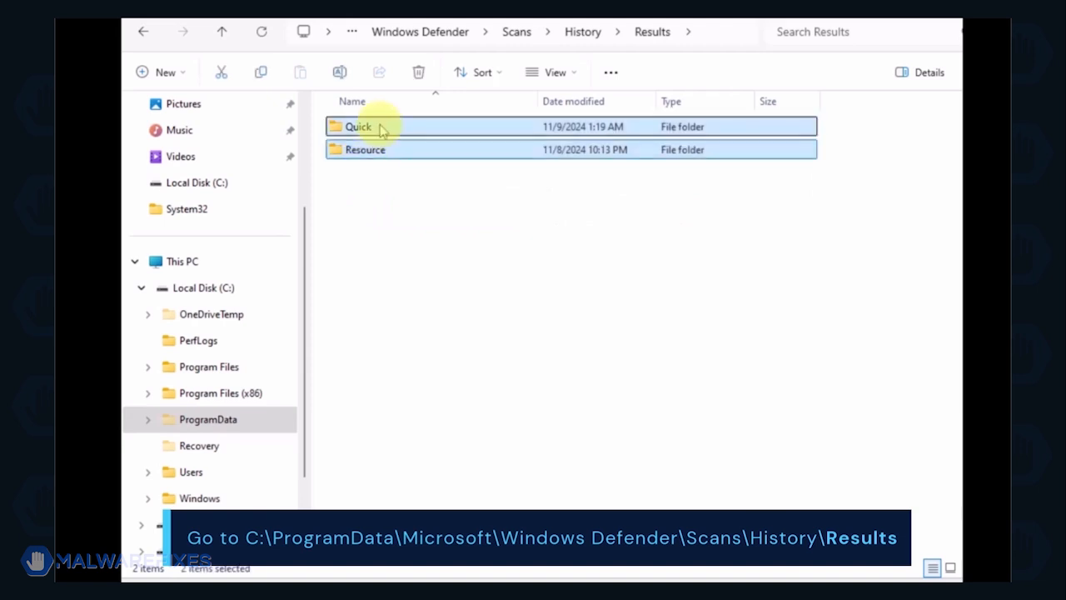
pyautogui.rightClick(382, 131)
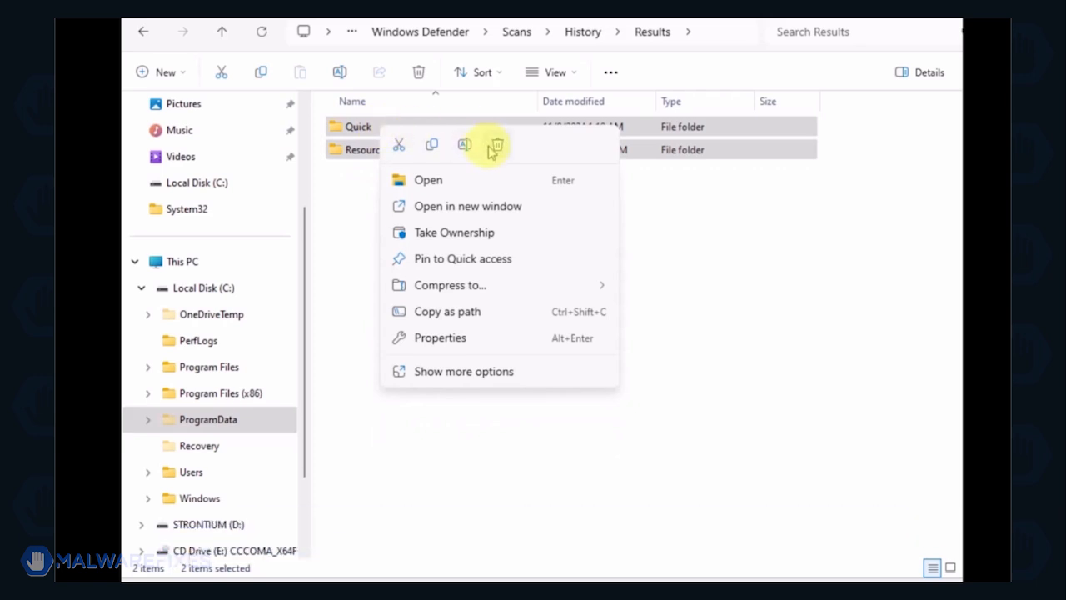
pyautogui.click(495, 147)
# Delete the Unknown text document from the Service folder under Scans\History and close File Explorer
pyautogui.click(139, 32)
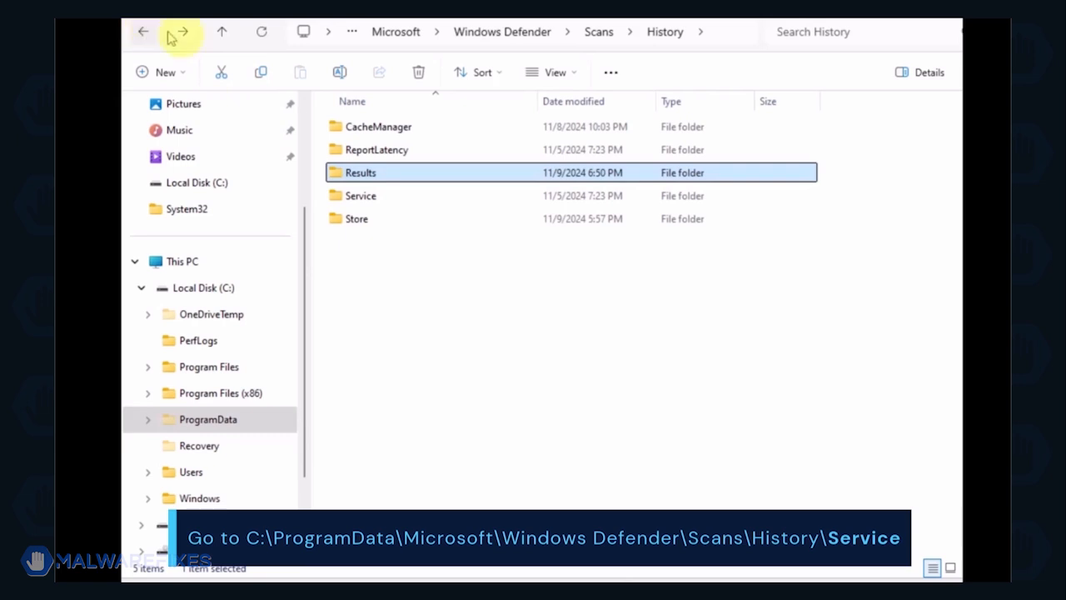
pyautogui.click(366, 197)
pyautogui.doubleClick(366, 197)
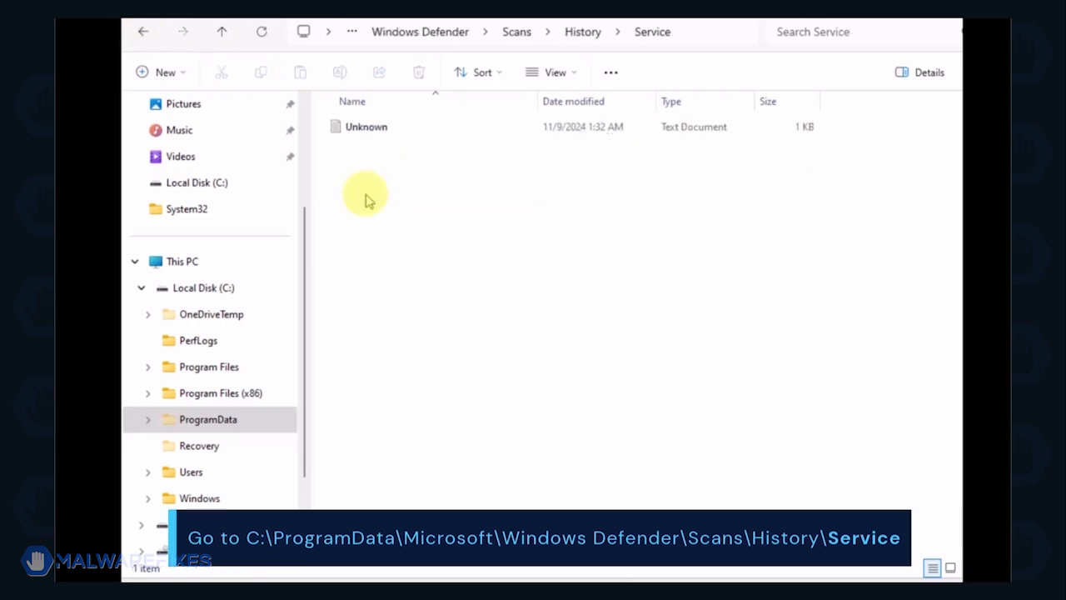
pyautogui.click(366, 133)
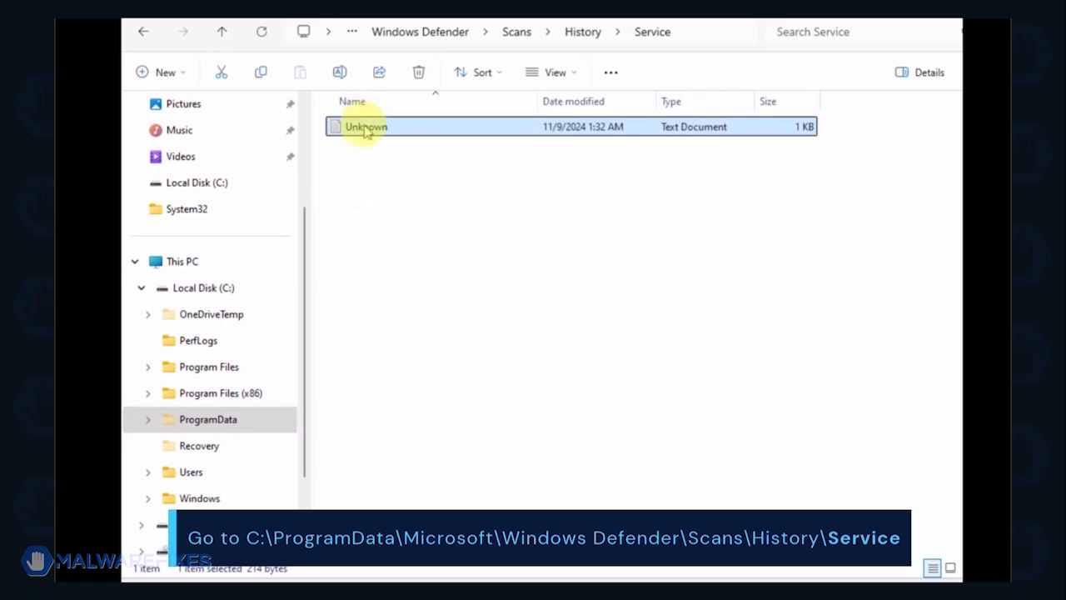
pyautogui.rightClick(365, 133)
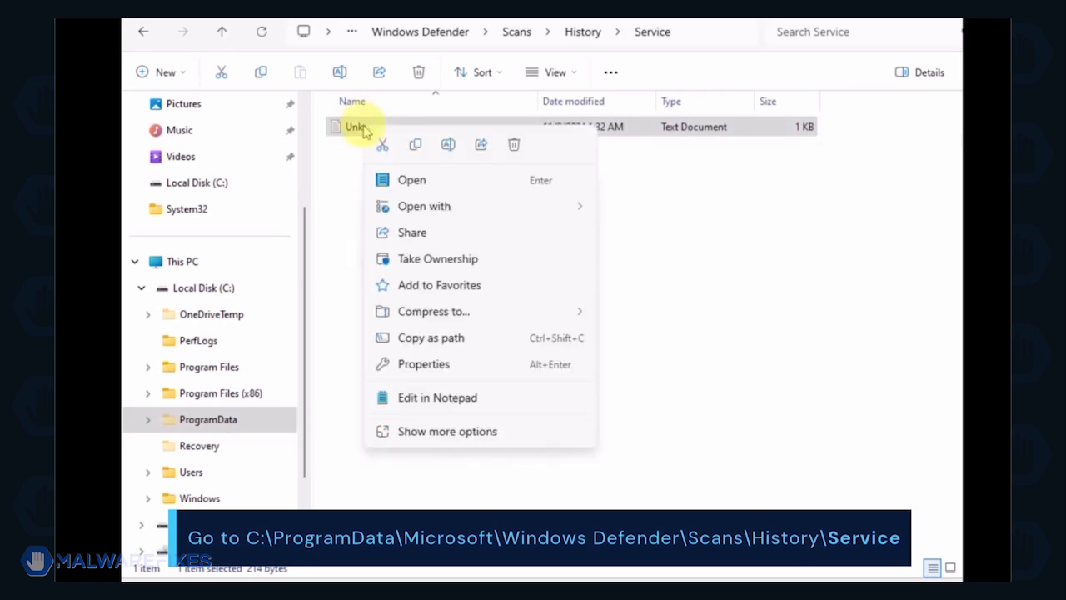
pyautogui.click(513, 148)
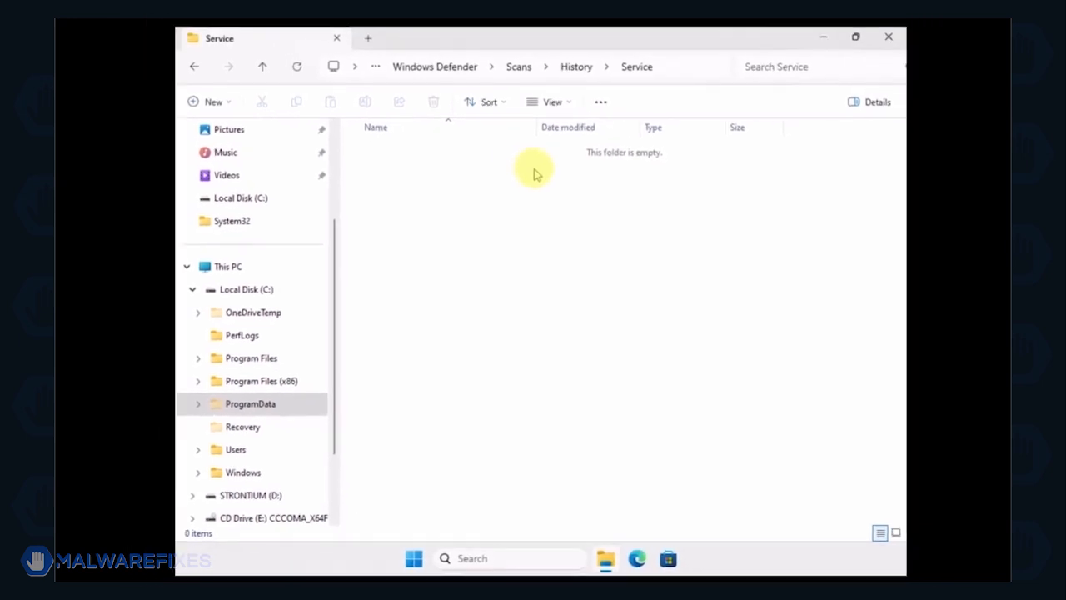
pyautogui.click(889, 38)
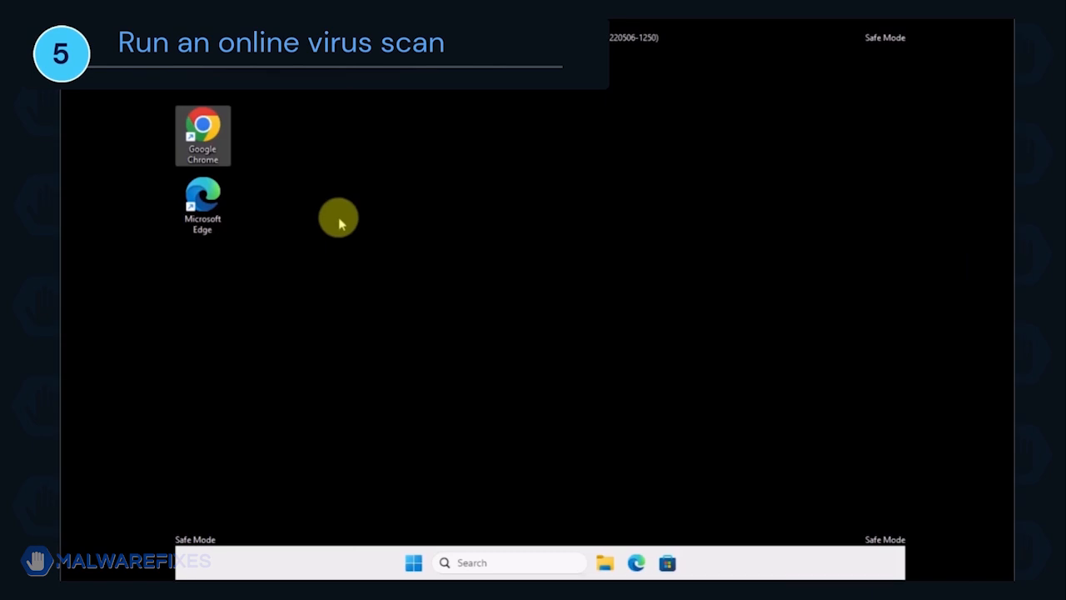
# Switch to Google Chrome, search for "eSET's Free Online Scanner" and open ESET's Free Online Scanner page
pyautogui.doubleClick(222, 139)
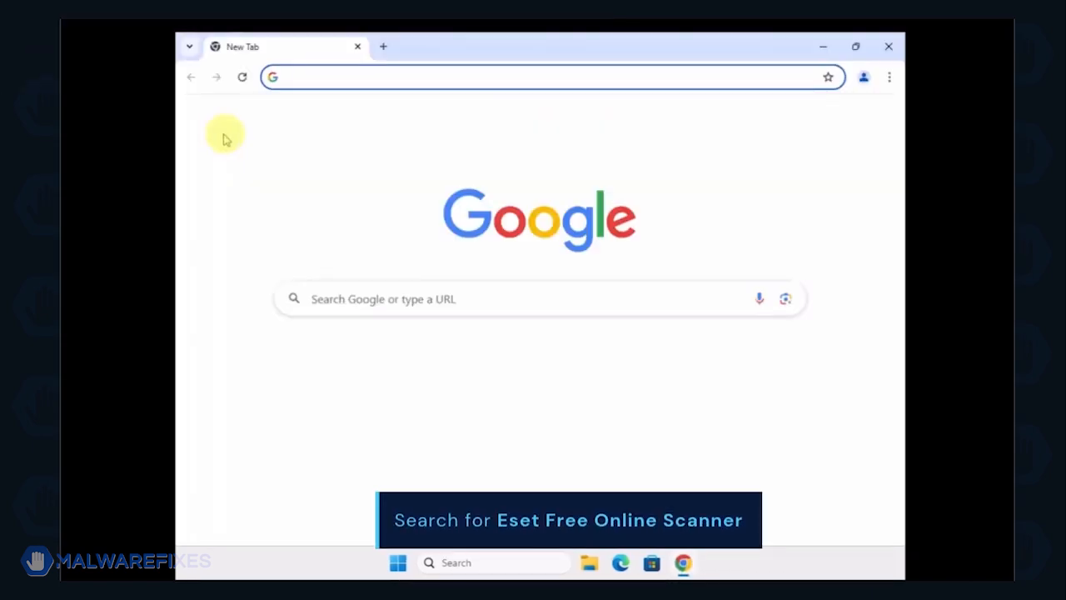
pyautogui.click(431, 299)
pyautogui.write("eSET's Free Online Scanner")
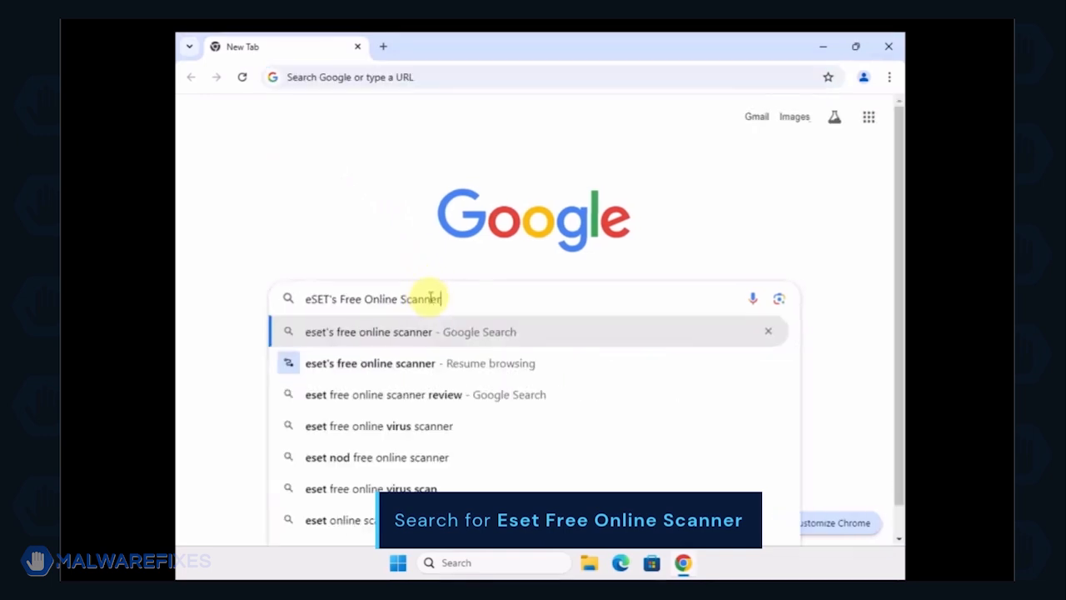
pyautogui.press('Return')
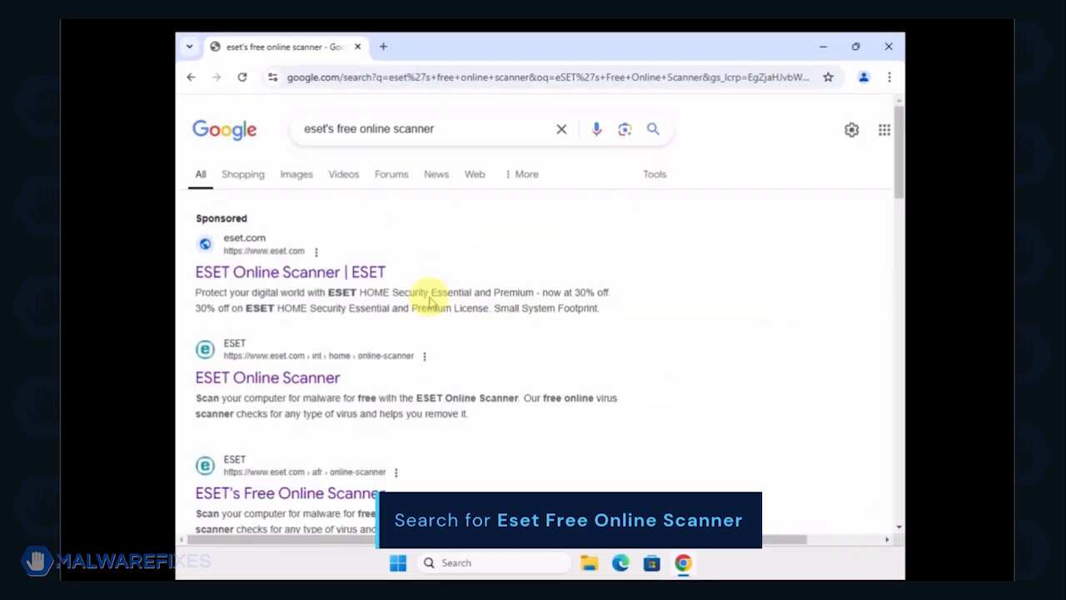
pyautogui.scroll(-3, 430, 299)
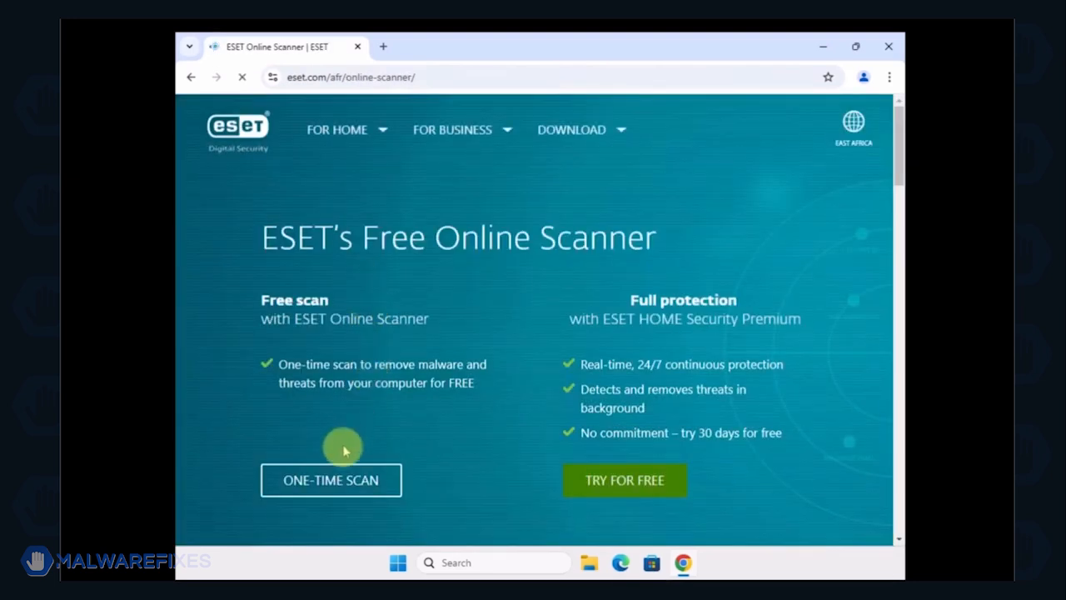
# Download the one-time scan tool esetonlinescanner.exe and run it as administrator from the Downloads folder
pyautogui.click(343, 480)
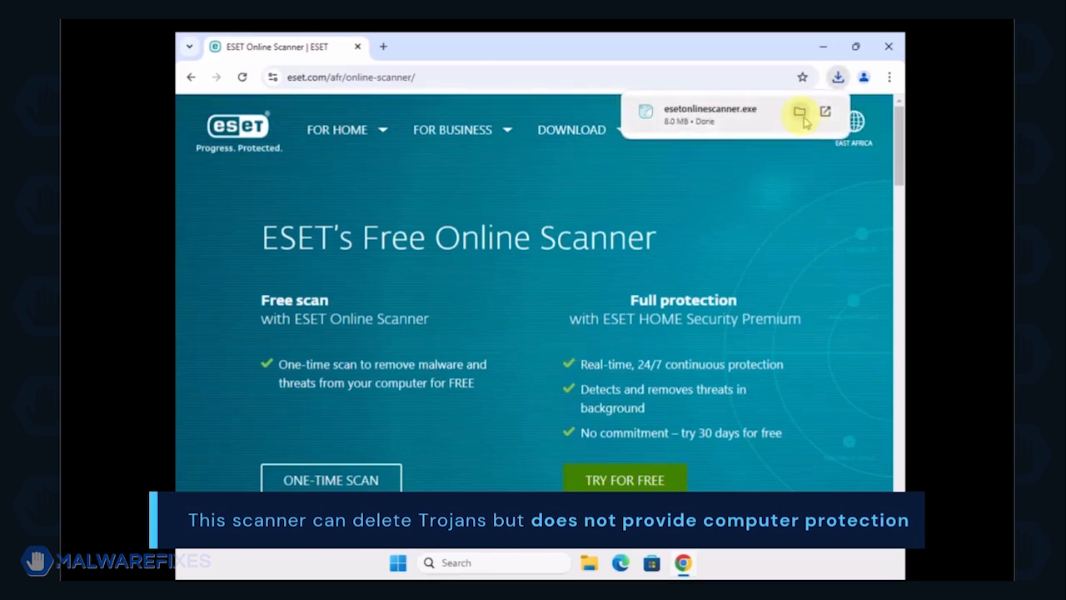
pyautogui.click(800, 112)
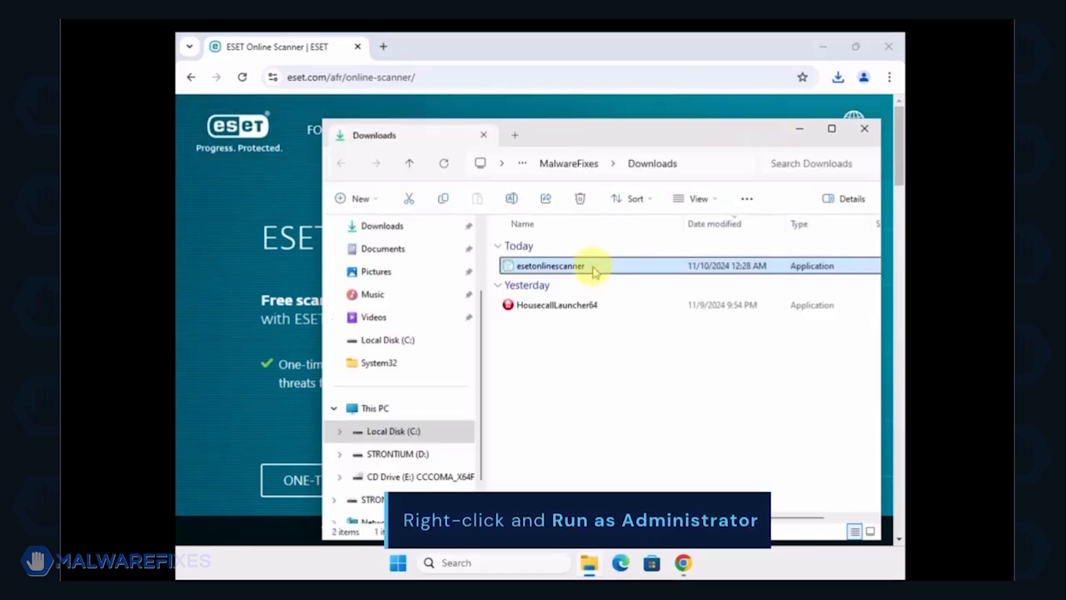
pyautogui.rightClick(595, 271)
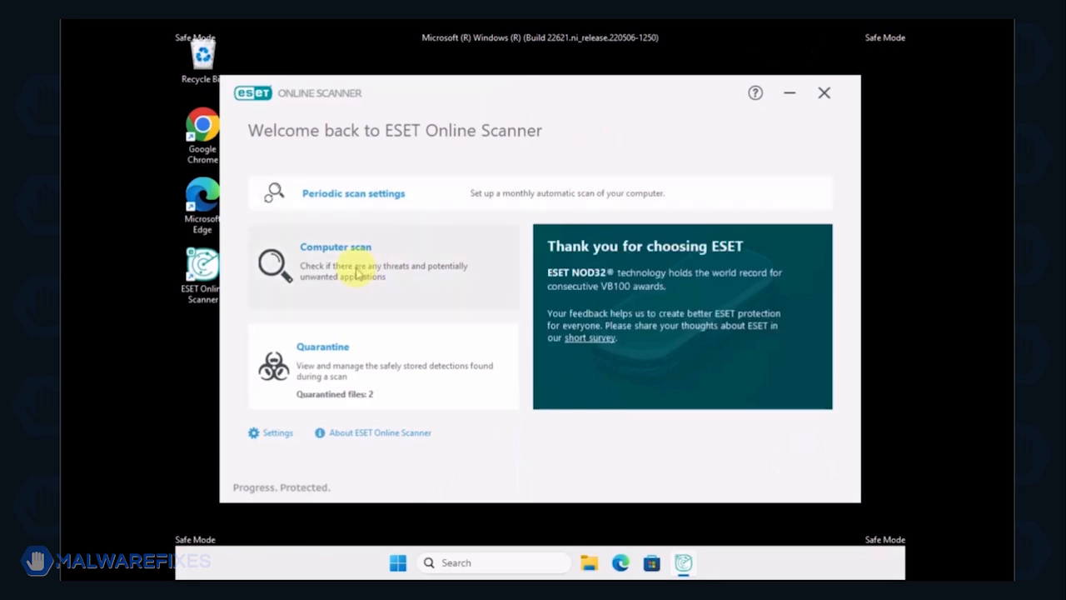
# Run a full computer scan in ESET Online Scanner, continue through its results and close the scanner without submitting an email address
pyautogui.click(359, 273)
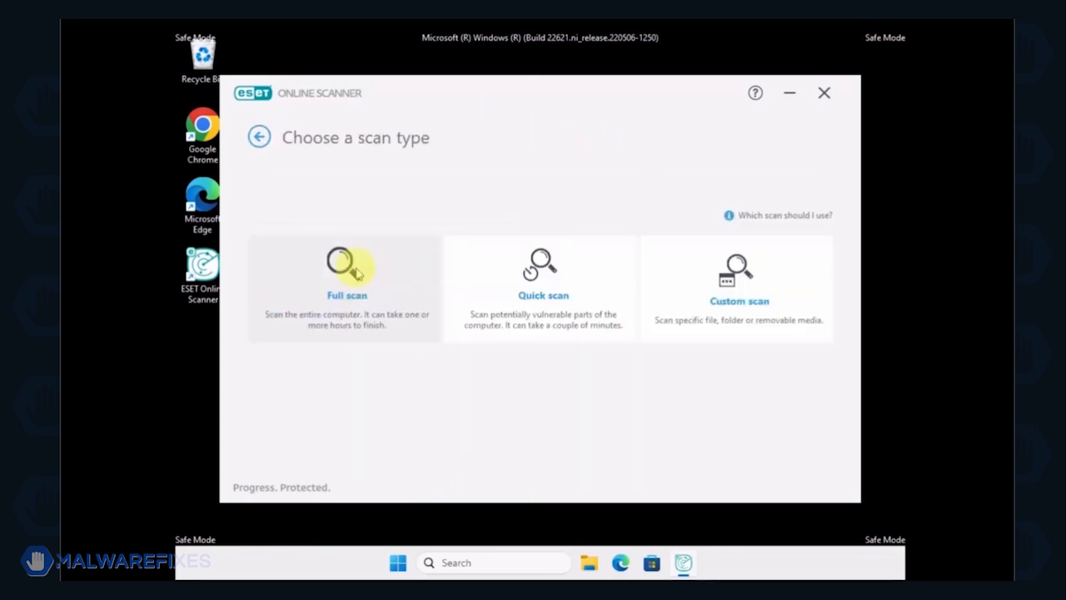
pyautogui.click(357, 273)
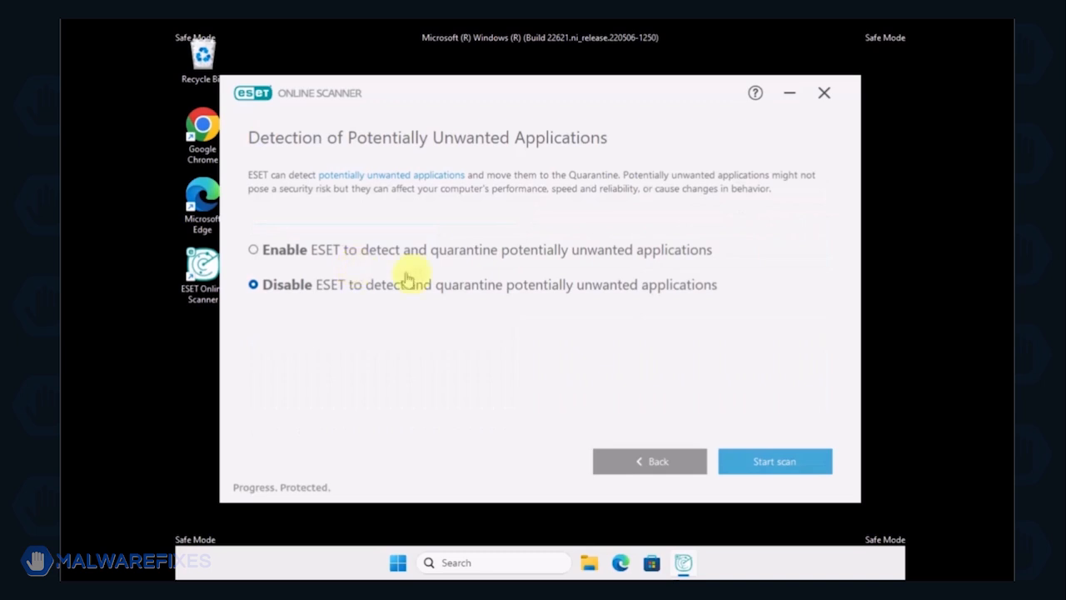
pyautogui.click(792, 462)
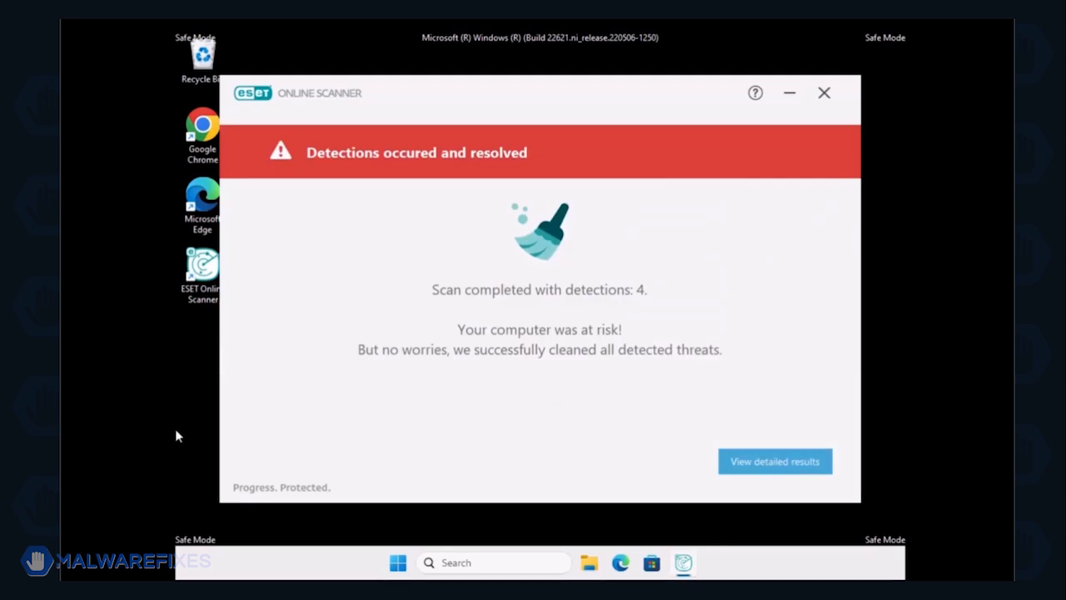
pyautogui.click(788, 470)
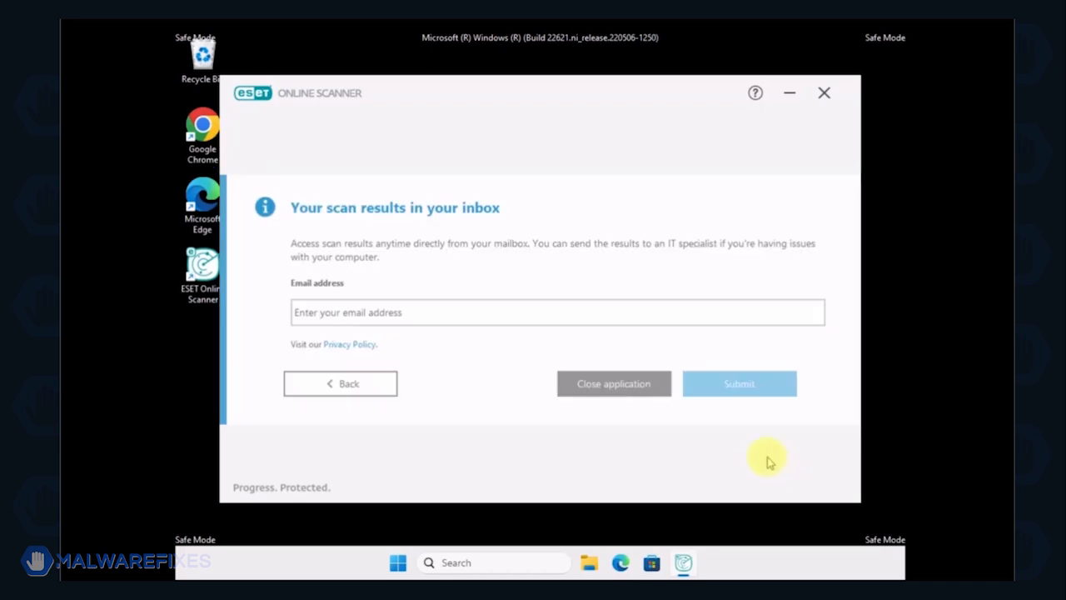
pyautogui.click(608, 384)
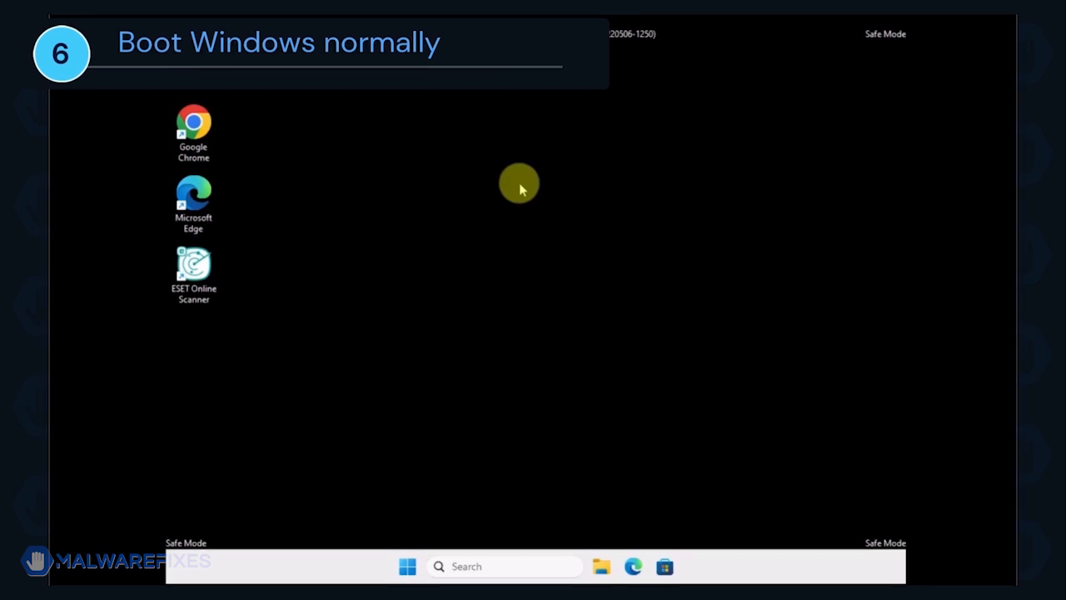
# Bring up the Run dialog with the command msconfig for opening System Configuration
pyautogui.press('super+r')
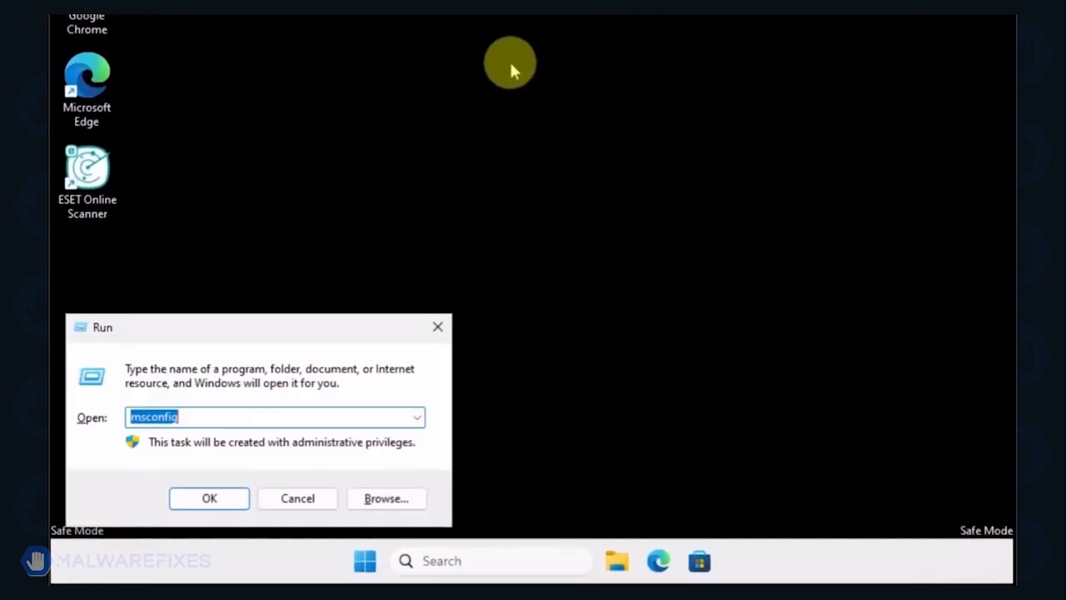
pyautogui.click(225, 418)
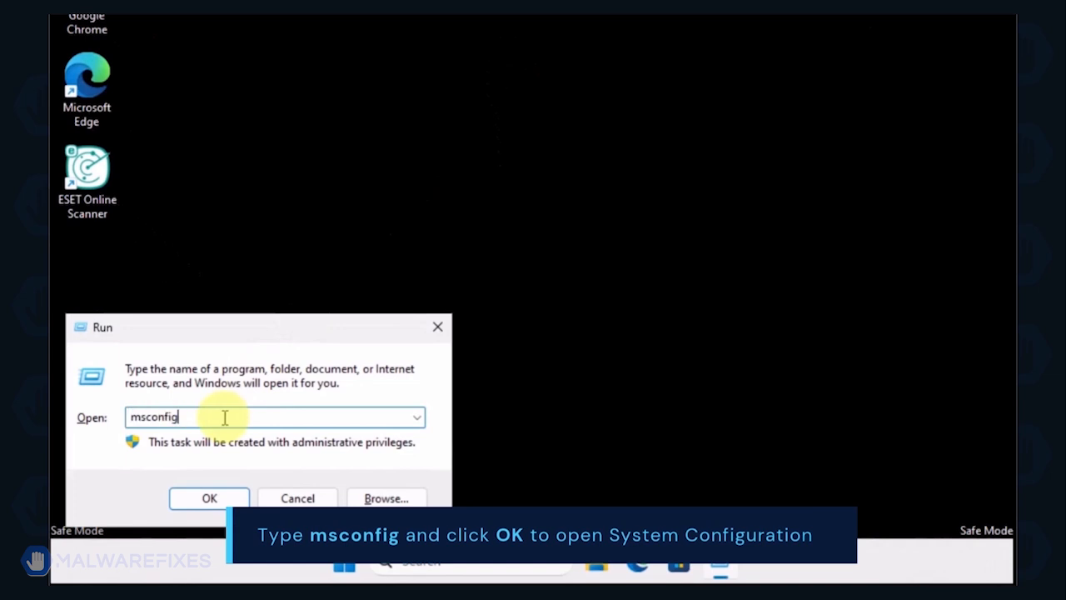